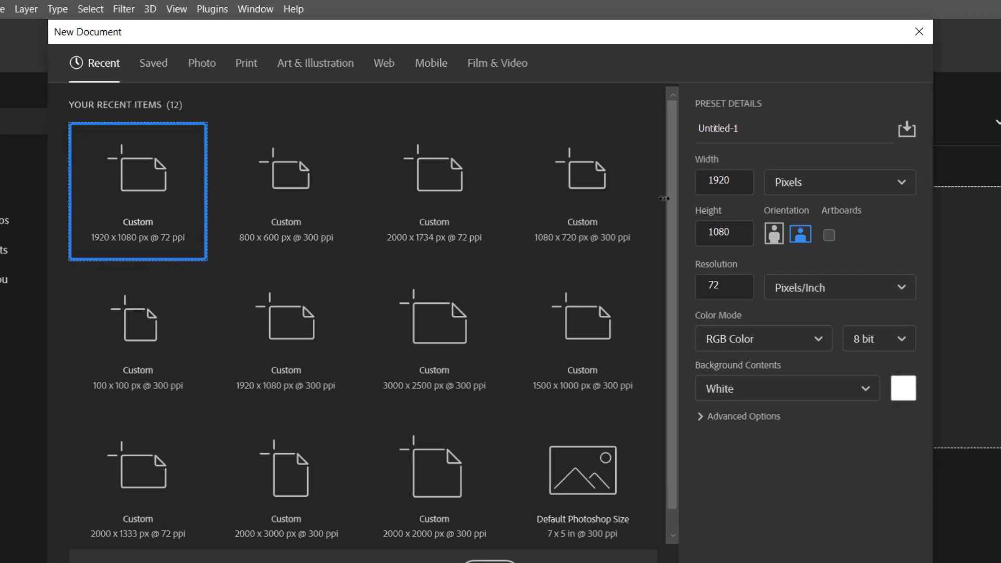
Step: Keep the 1920 x 1080 px size, set resolution to 300 ppi, and create the document
{"action": "left_click", "coordinate": [669, 143]}
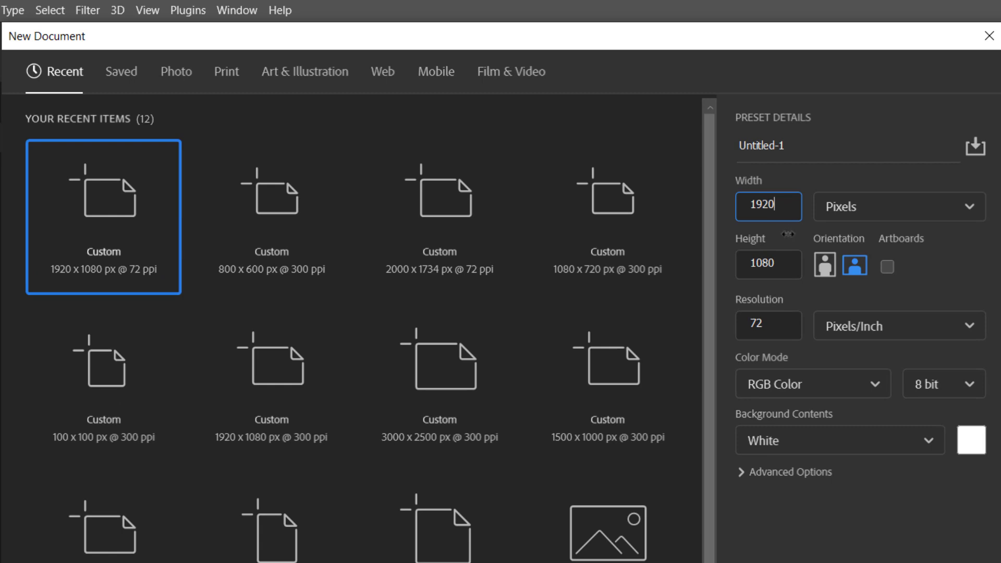
{"action": "left_click", "coordinate": [790, 264]}
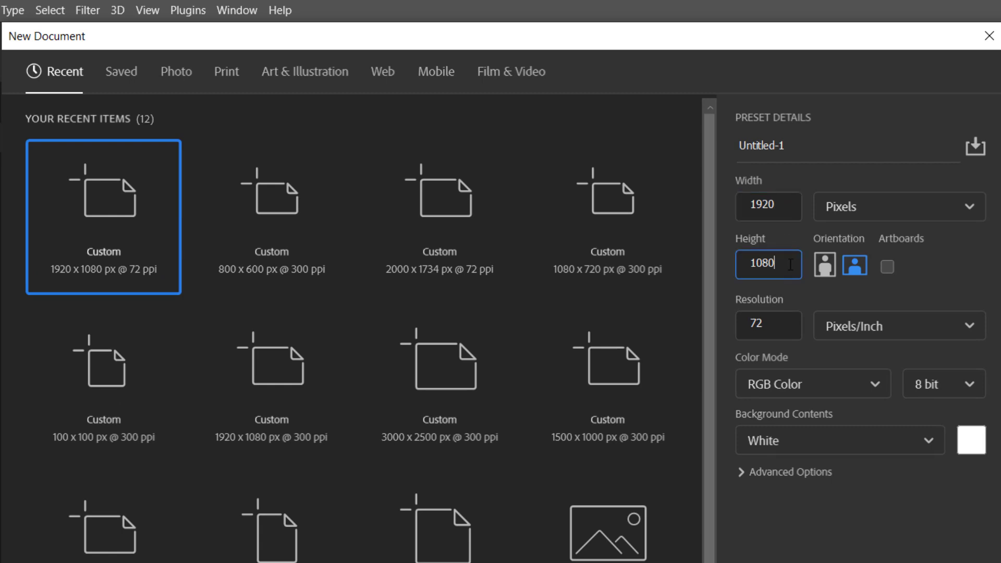
{"action": "left_click", "coordinate": [787, 328]}
{"action": "type", "text": "300"}
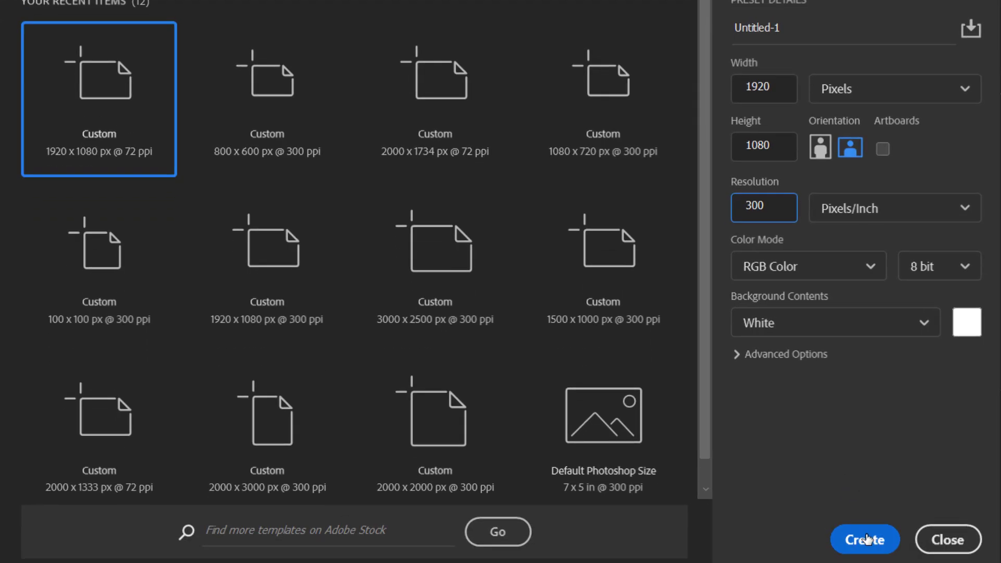
{"action": "left_click", "coordinate": [864, 538]}
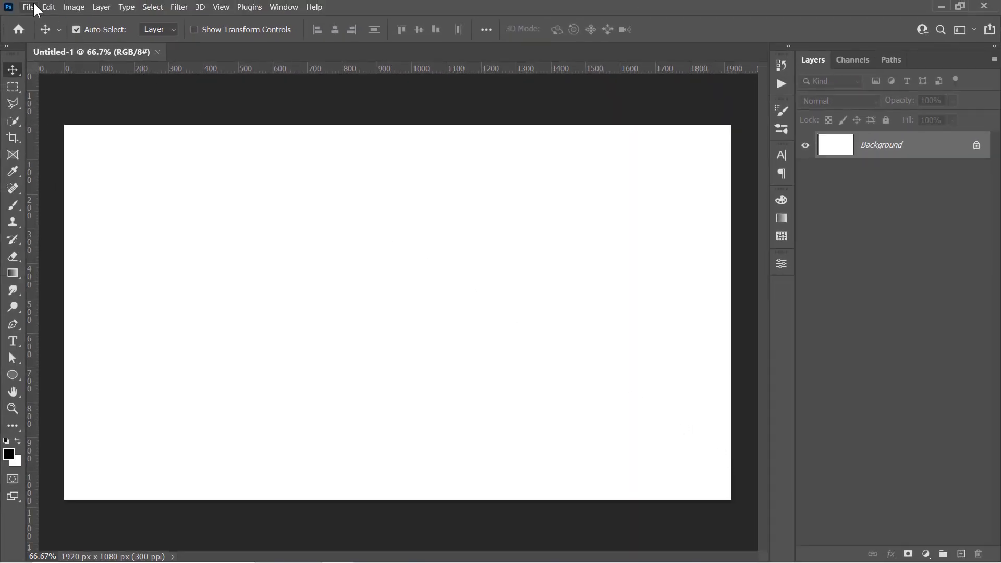
Step: Place Video 1.mp4 from Assets as an embedded layer sized to the canvas and commit it
{"action": "left_click", "coordinate": [34, 7]}
{"action": "left_click", "coordinate": [73, 254]}
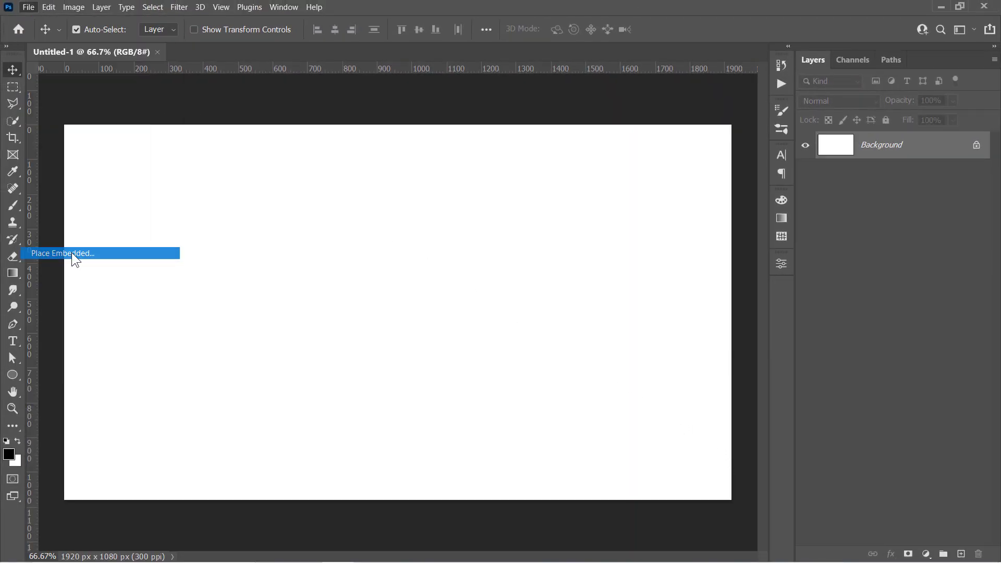
{"action": "left_click", "coordinate": [242, 145]}
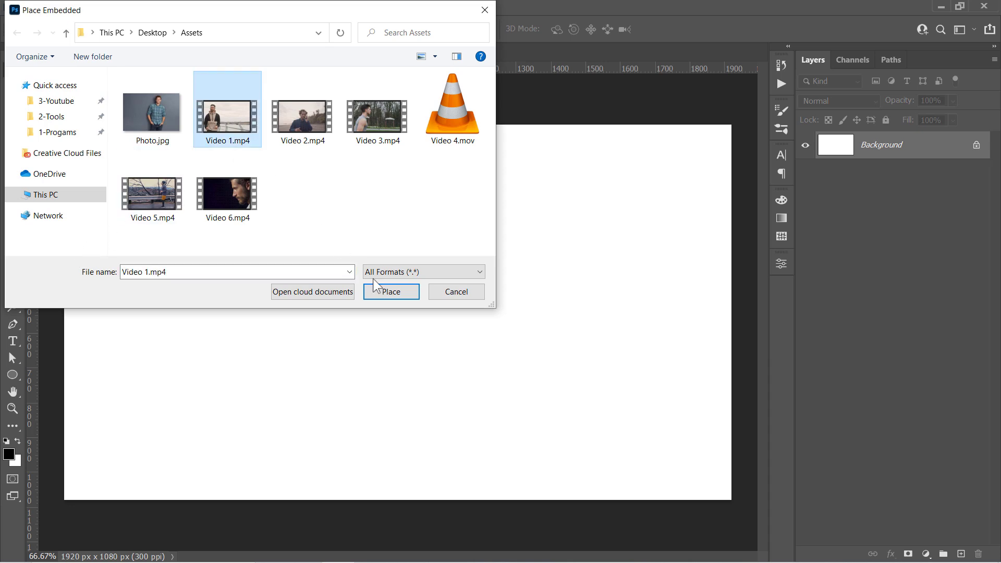
{"action": "left_click", "coordinate": [386, 292]}
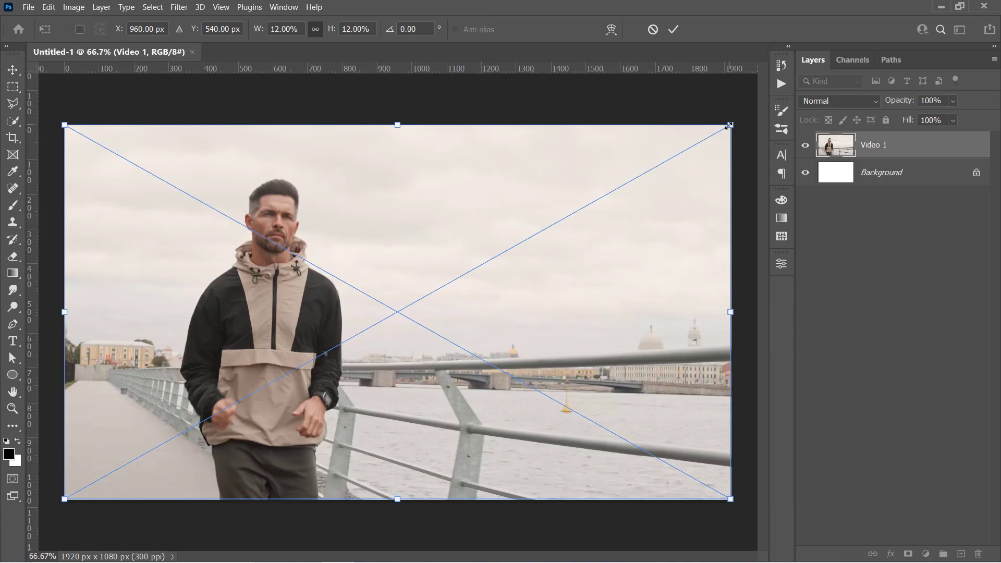
{"action": "mouse_move", "coordinate": [728, 126]}
{"action": "left_mouse_down"}
{"action": "mouse_move", "coordinate": [706, 130]}
{"action": "mouse_move", "coordinate": [730, 126]}
{"action": "left_mouse_up"}
{"action": "key", "text": "Return"}
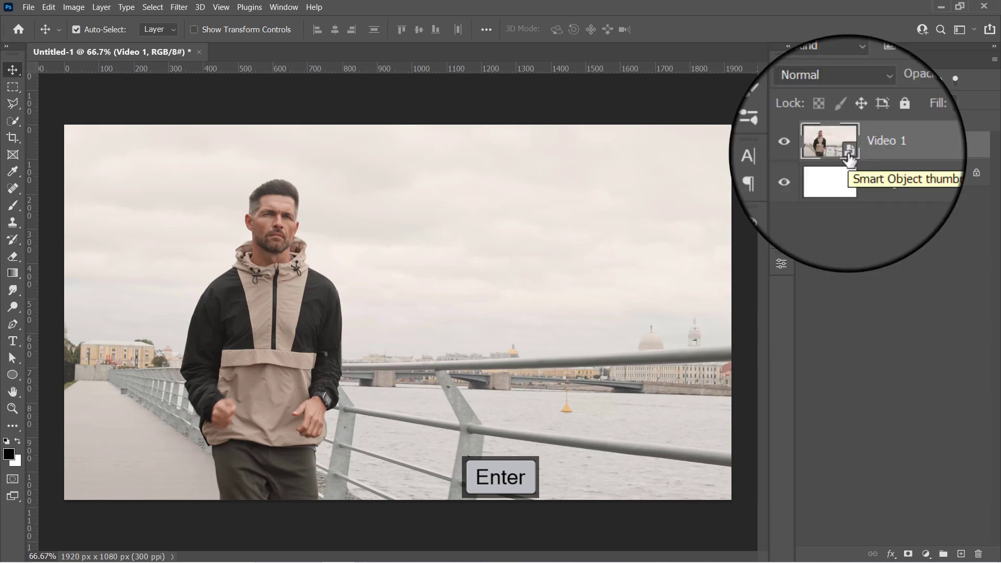
Step: Show the Timeline panel and create a video timeline for the Video 1 clip
{"action": "left_click", "coordinate": [282, 7]}
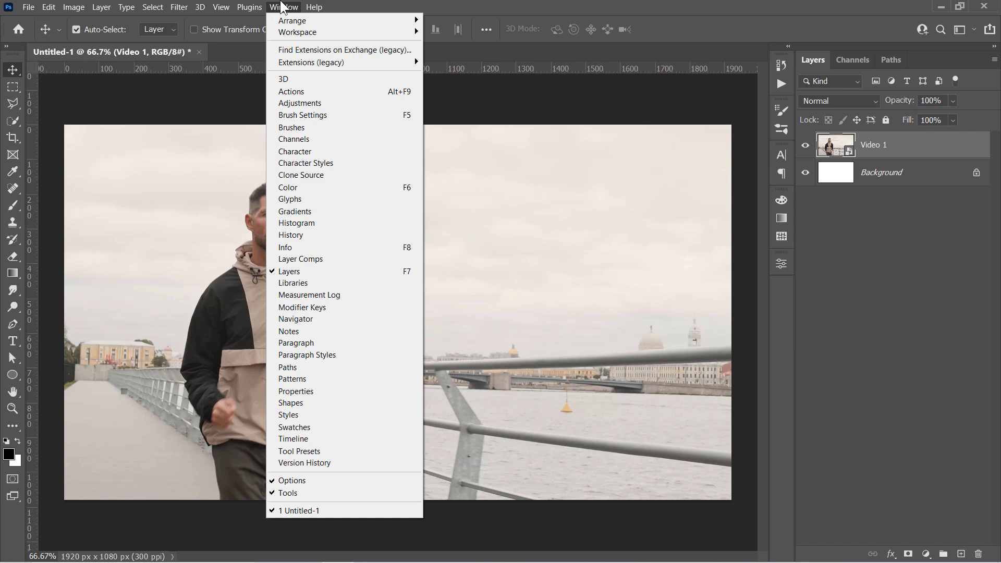
{"action": "left_click", "coordinate": [311, 439]}
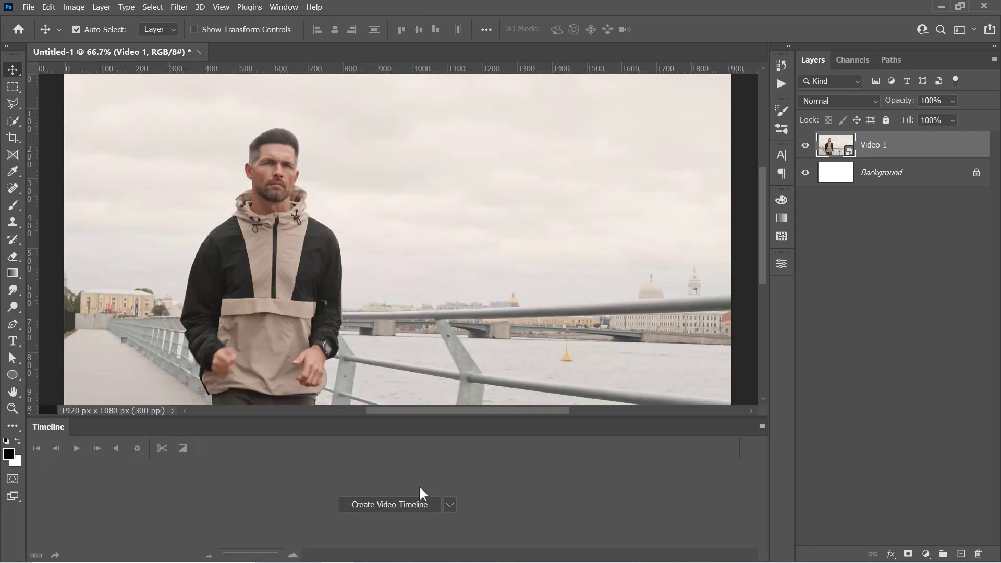
{"action": "left_click", "coordinate": [449, 504]}
{"action": "left_click", "coordinate": [438, 519]}
{"action": "left_click", "coordinate": [401, 506]}
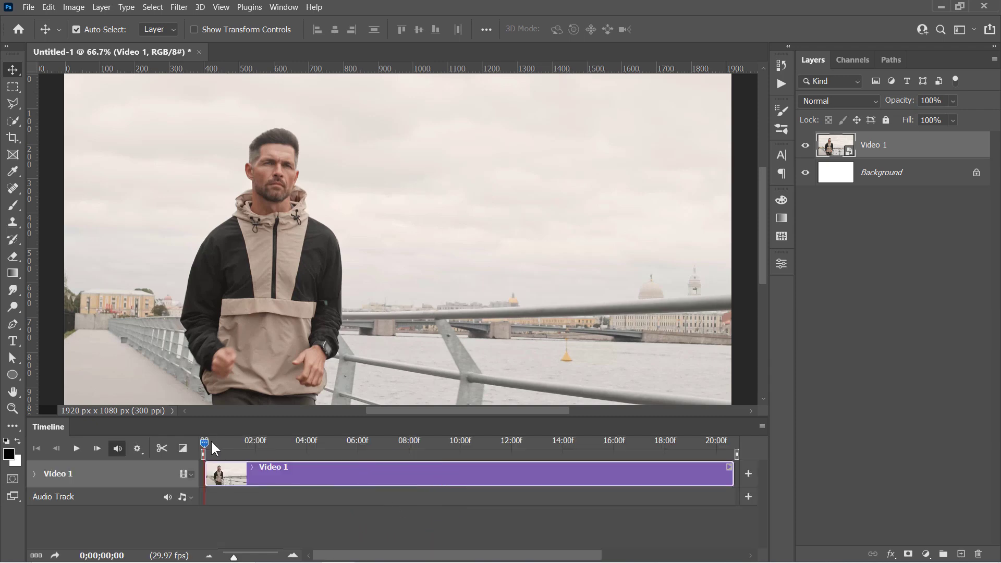
Step: Fit the canvas on screen, scrub the playhead to about 0;00;06;06, and adjust timeline zoom
{"action": "key", "text": "ctrl+0"}
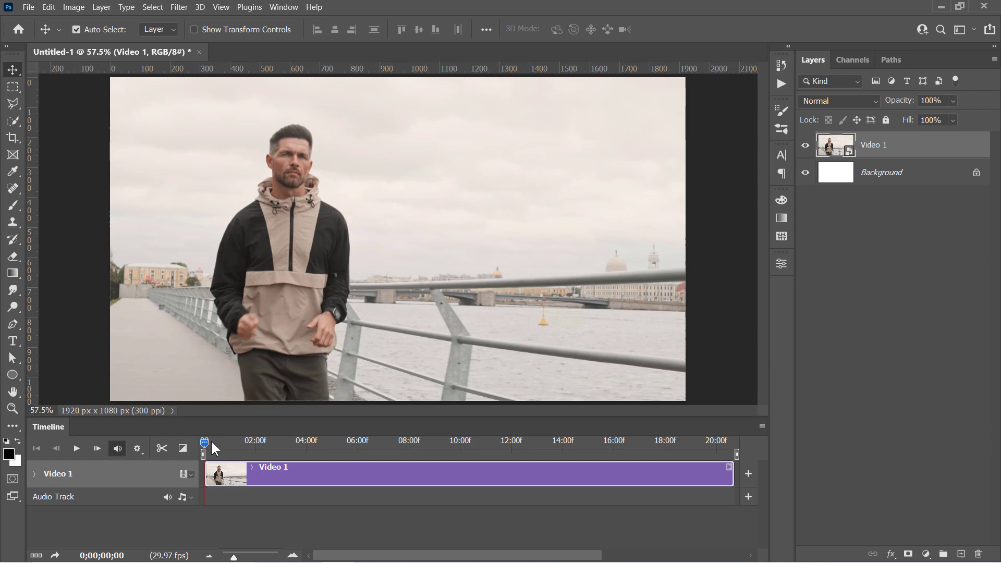
{"action": "left_click_drag", "start_coordinate": [217, 441], "coordinate": [363, 442]}
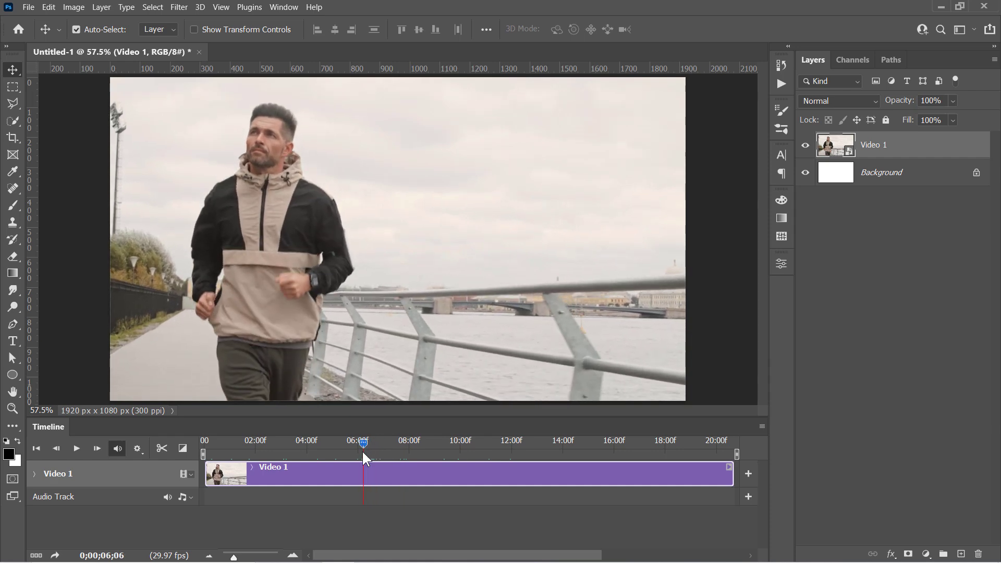
{"action": "left_click", "coordinate": [209, 556]}
{"action": "left_click", "coordinate": [209, 556]}
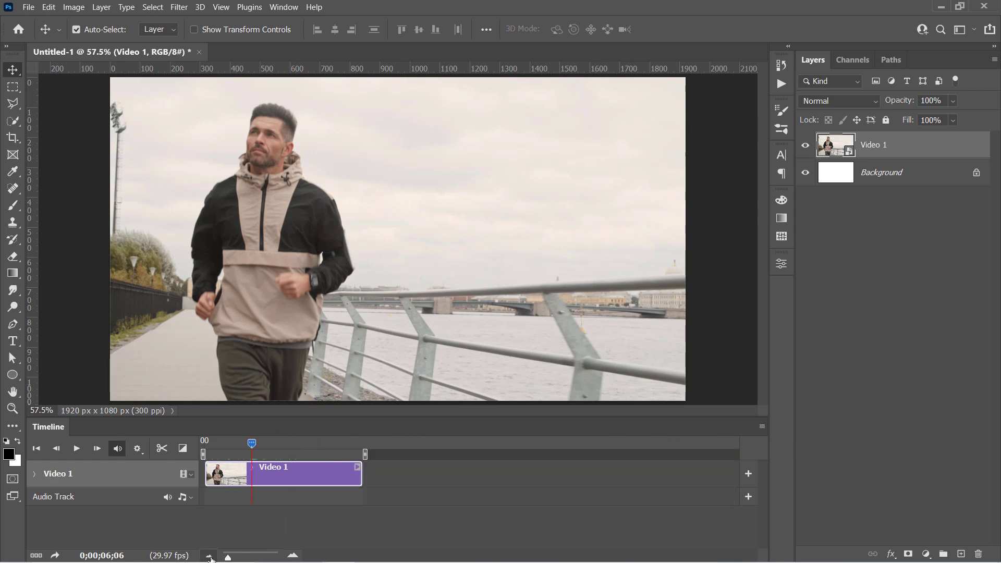
{"action": "left_click", "coordinate": [292, 556]}
{"action": "left_click", "coordinate": [292, 556]}
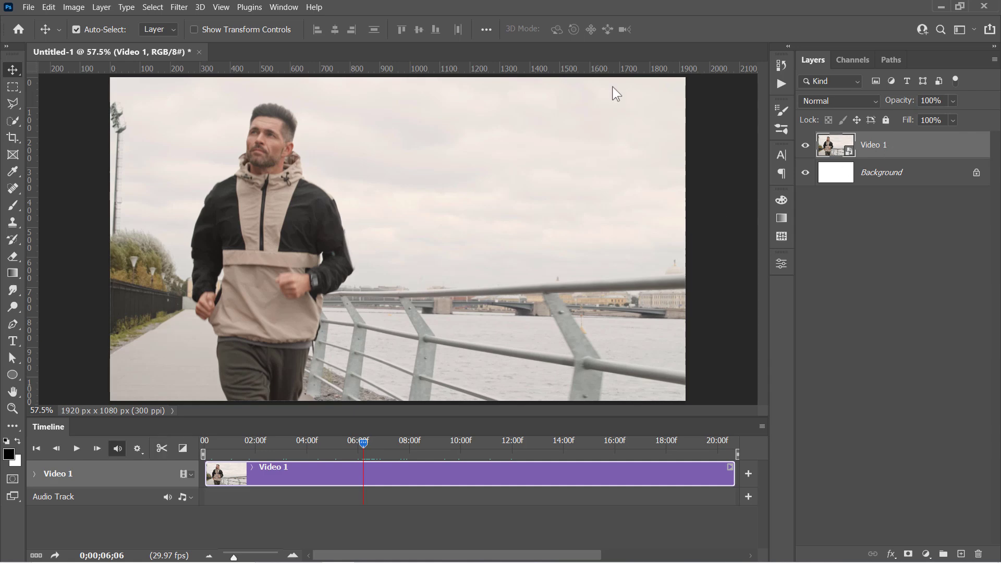
Step: Apply Smart Sharpen to Video 1 with Amount 200%, Radius 1.5 px and Reduce Noise 0%
{"action": "left_click", "coordinate": [179, 6]}
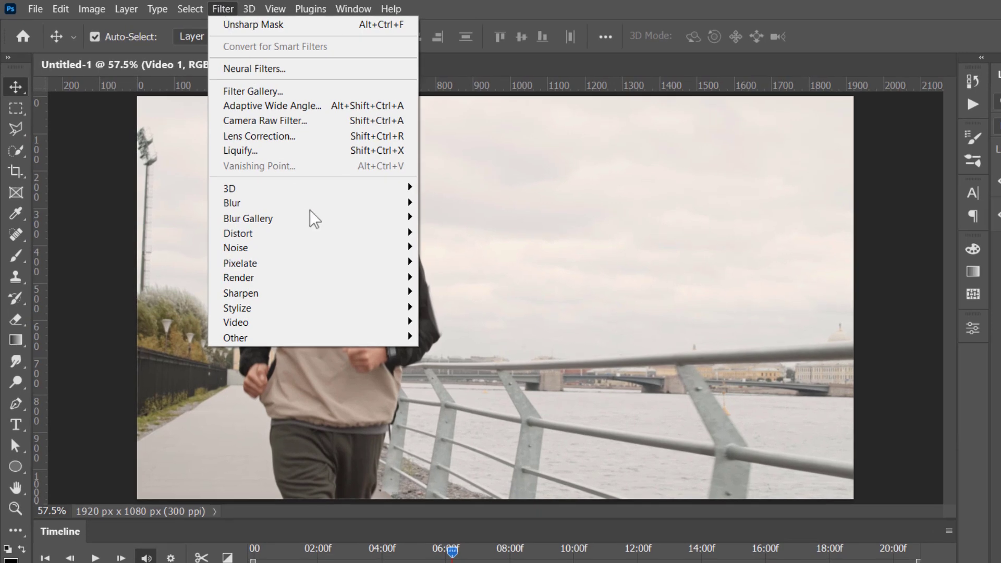
{"action": "mouse_move", "coordinate": [351, 296]}
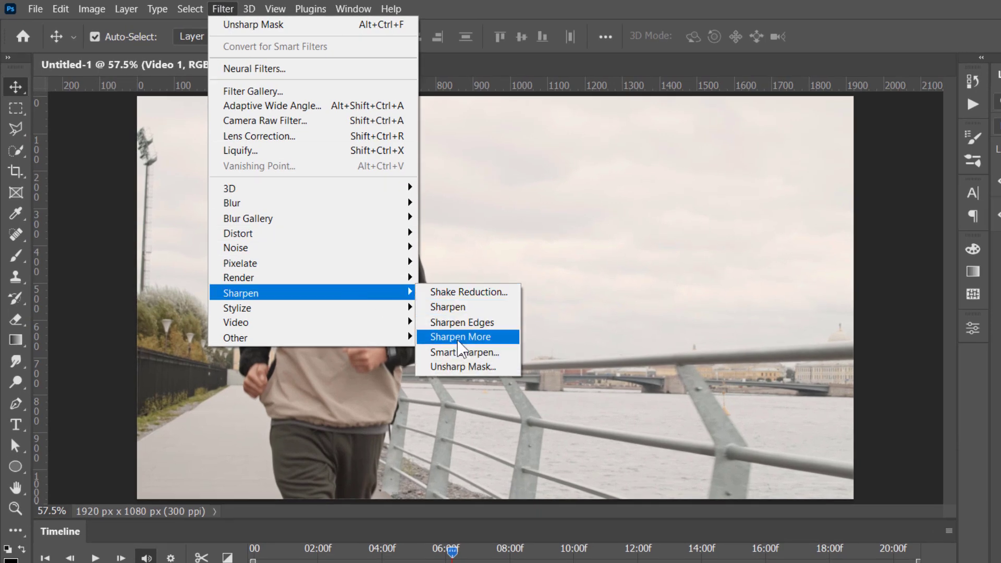
{"action": "left_click", "coordinate": [461, 352]}
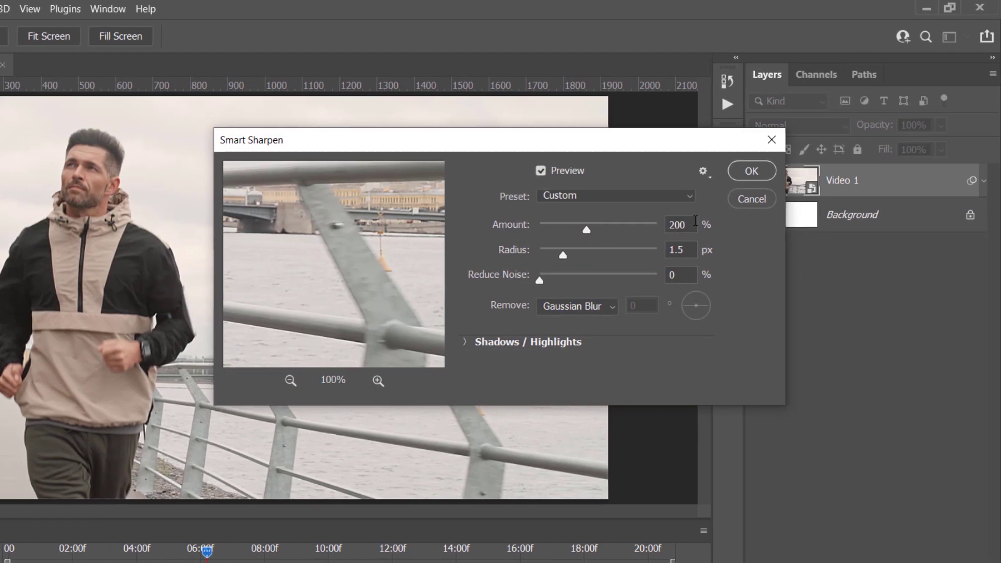
{"action": "left_click", "coordinate": [691, 249]}
{"action": "left_click", "coordinate": [740, 172]}
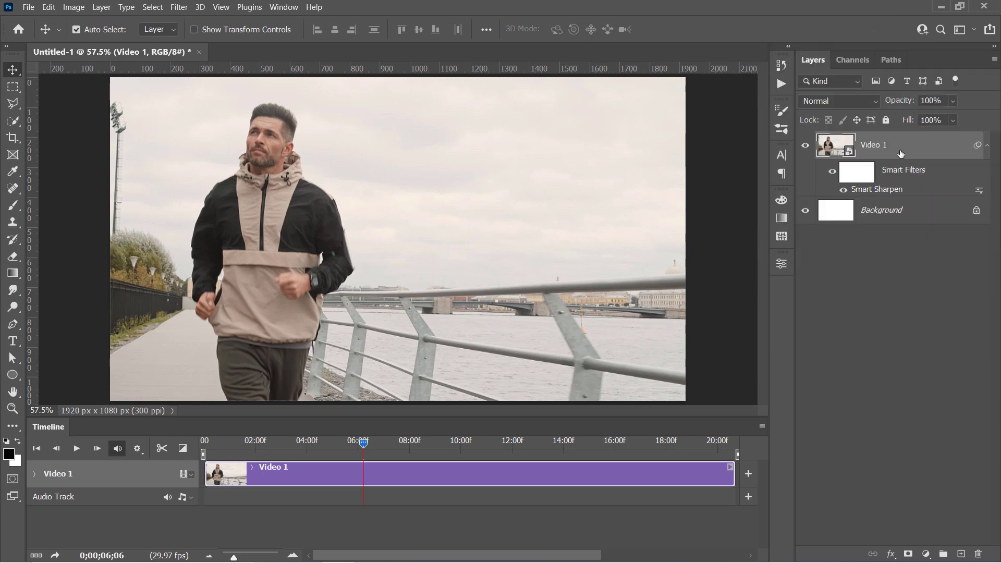
Step: Apply Oil Paint with Stylization 2.0, Cleanliness 1.0, Scale 0.1, Bristle Detail 0.0, lighting off
{"action": "left_click", "coordinate": [184, 7]}
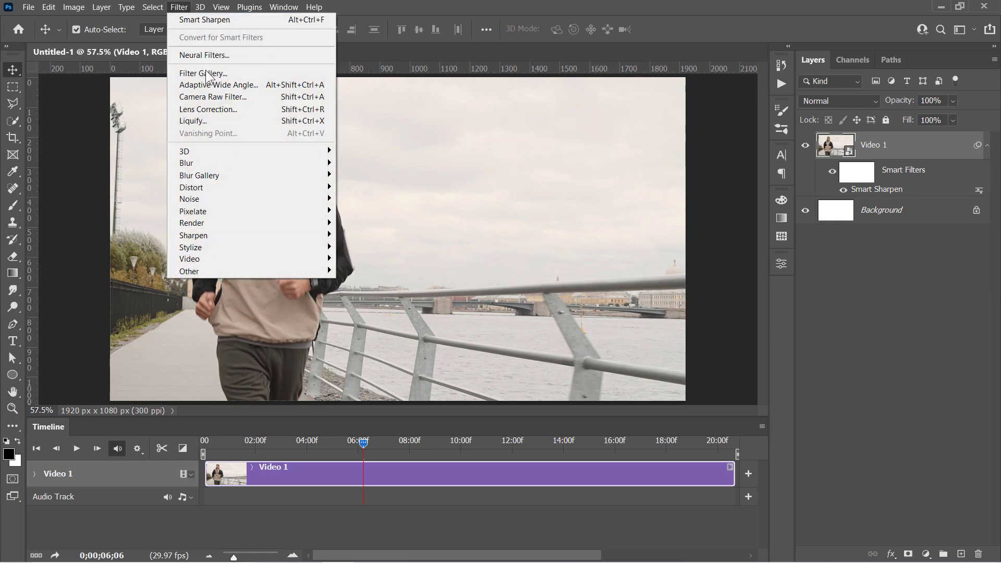
{"action": "mouse_move", "coordinate": [242, 245]}
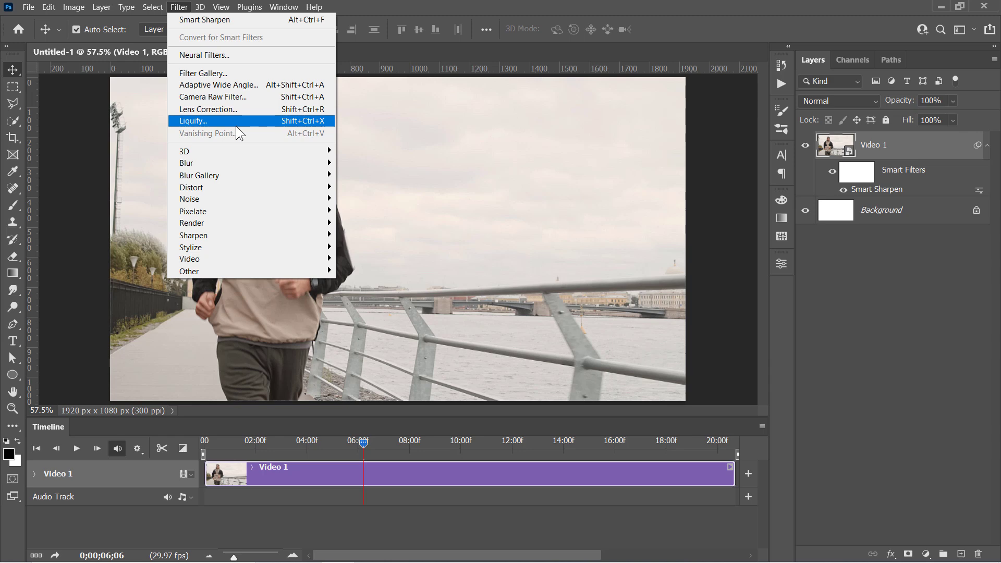
{"action": "mouse_move", "coordinate": [290, 247]}
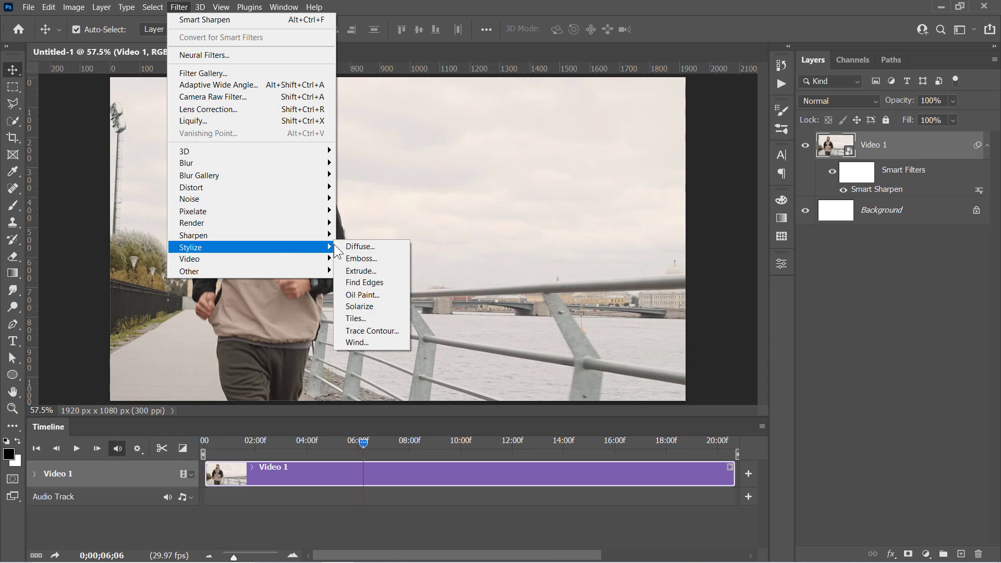
{"action": "left_click", "coordinate": [369, 295]}
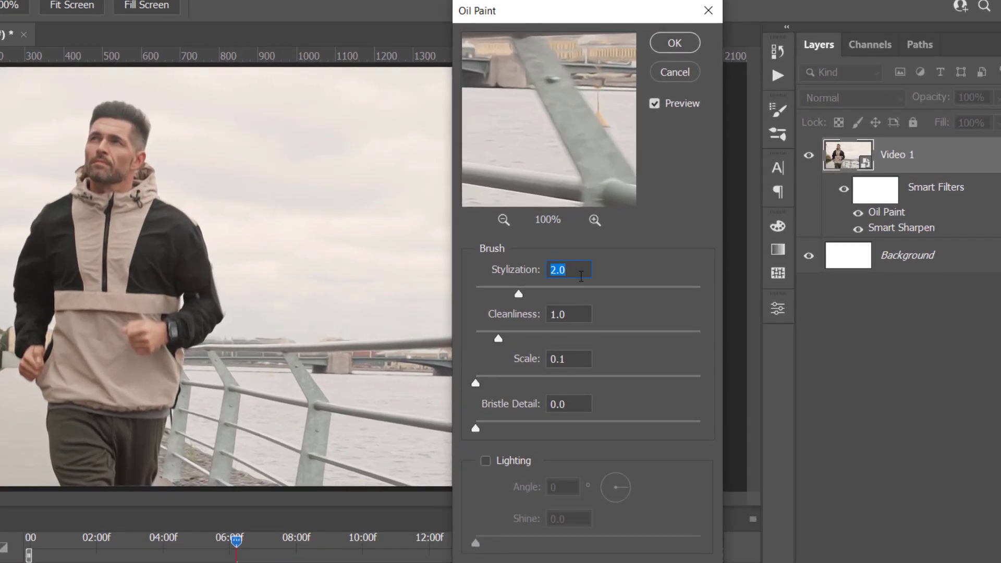
{"action": "left_click", "coordinate": [583, 313]}
{"action": "left_click", "coordinate": [585, 359]}
{"action": "left_click", "coordinate": [585, 400]}
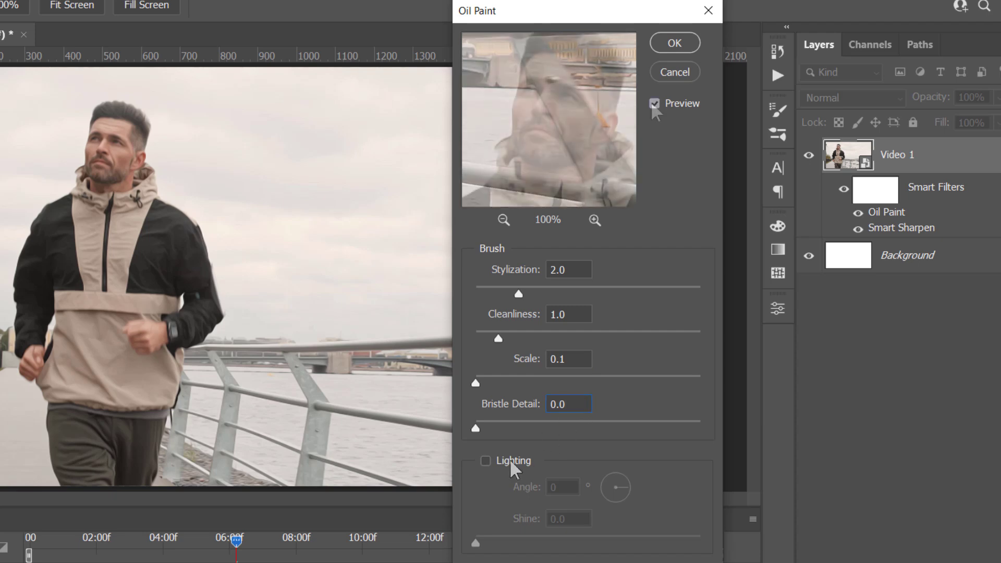
{"action": "left_click", "coordinate": [582, 157]}
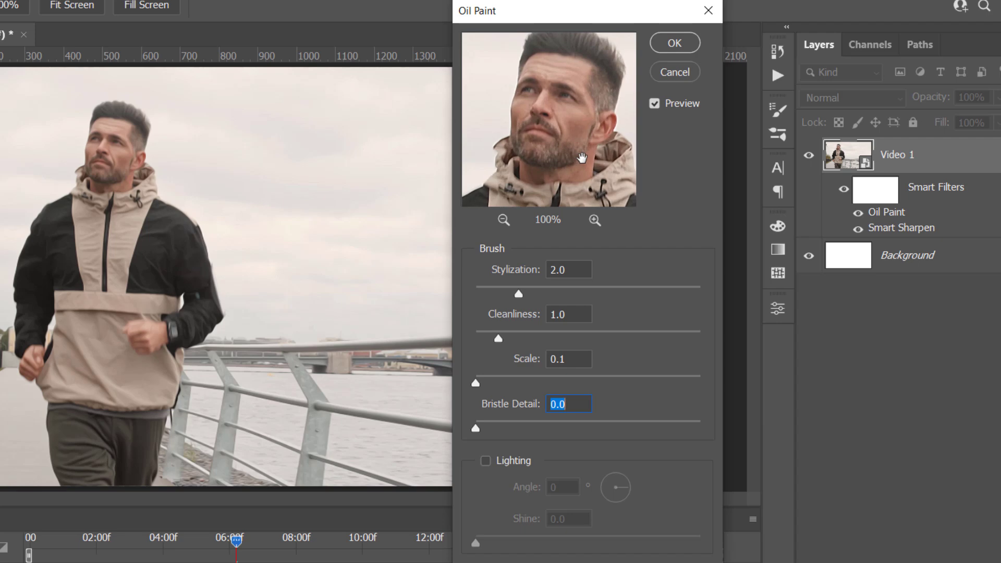
{"action": "left_click", "coordinate": [582, 157]}
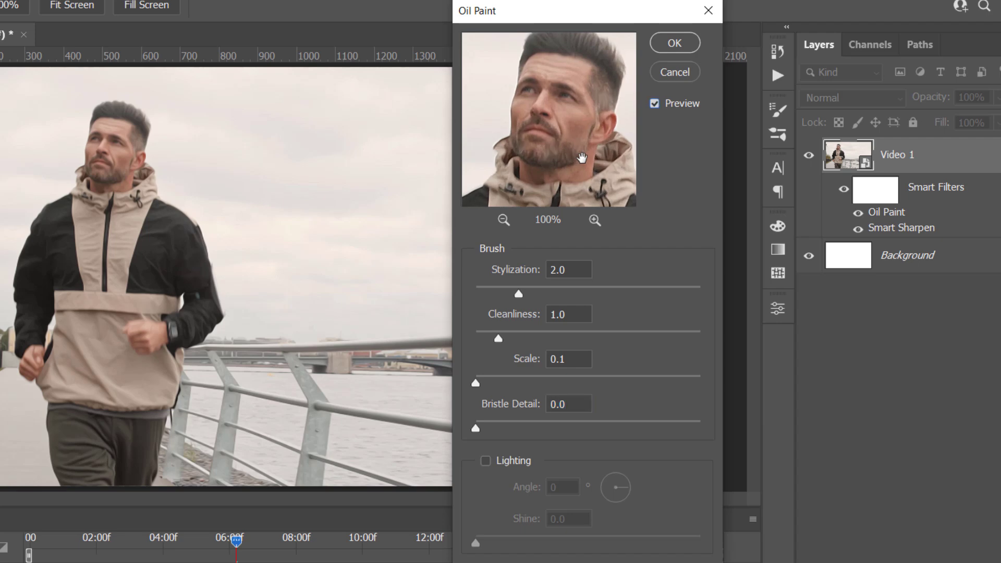
{"action": "left_click", "coordinate": [674, 42]}
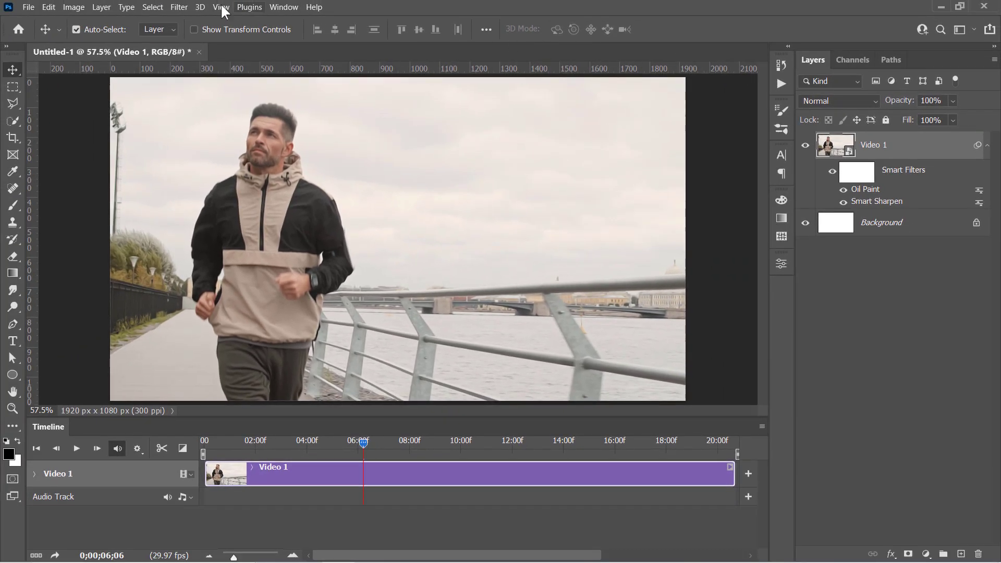
Step: Apply Poster Edges from the Filter Gallery with Edge Thickness 0, Intensity 1, Posterization 6
{"action": "left_click", "coordinate": [179, 6]}
{"action": "left_click", "coordinate": [194, 73]}
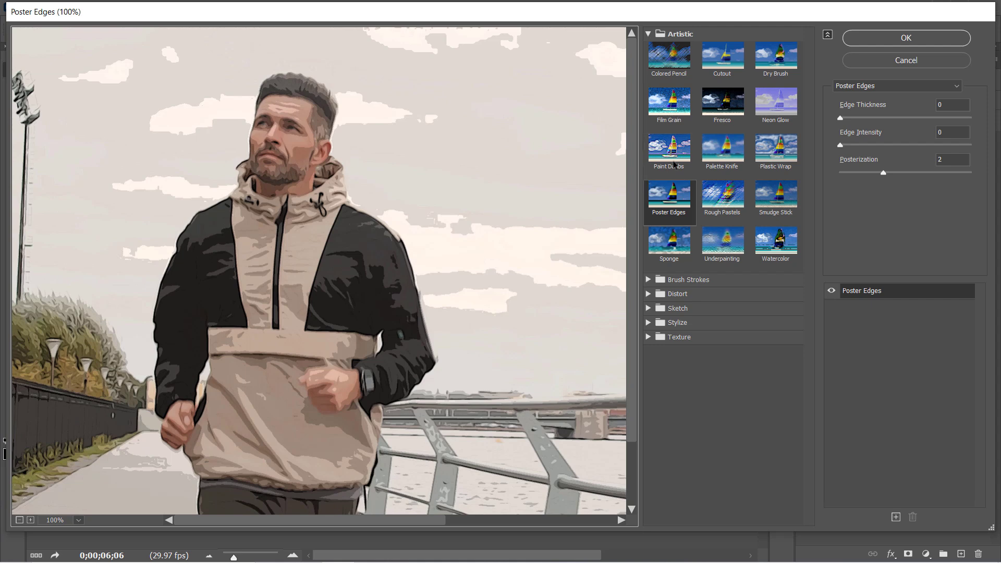
{"action": "left_click", "coordinate": [669, 197]}
{"action": "left_click", "coordinate": [948, 104]}
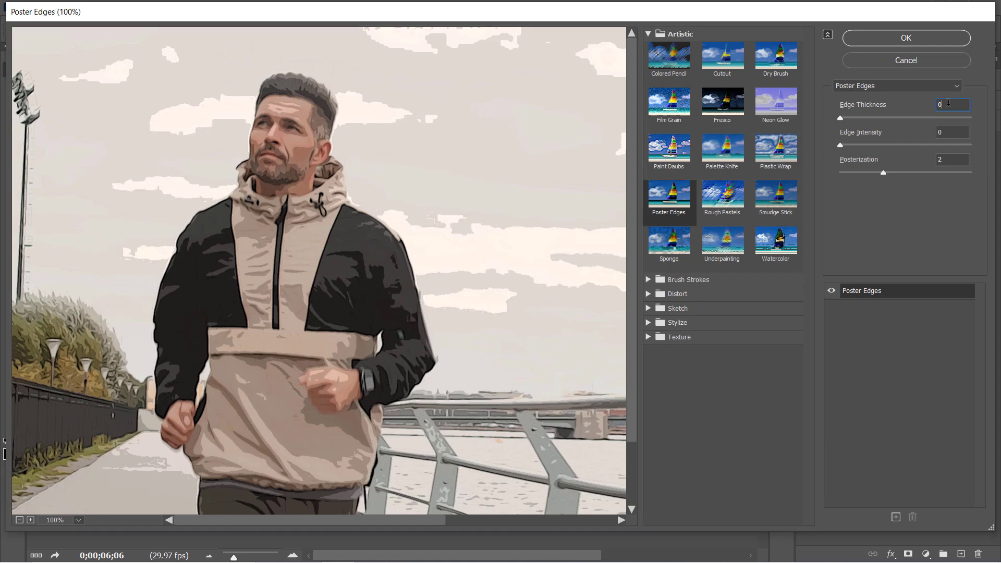
{"action": "key", "text": "Up"}
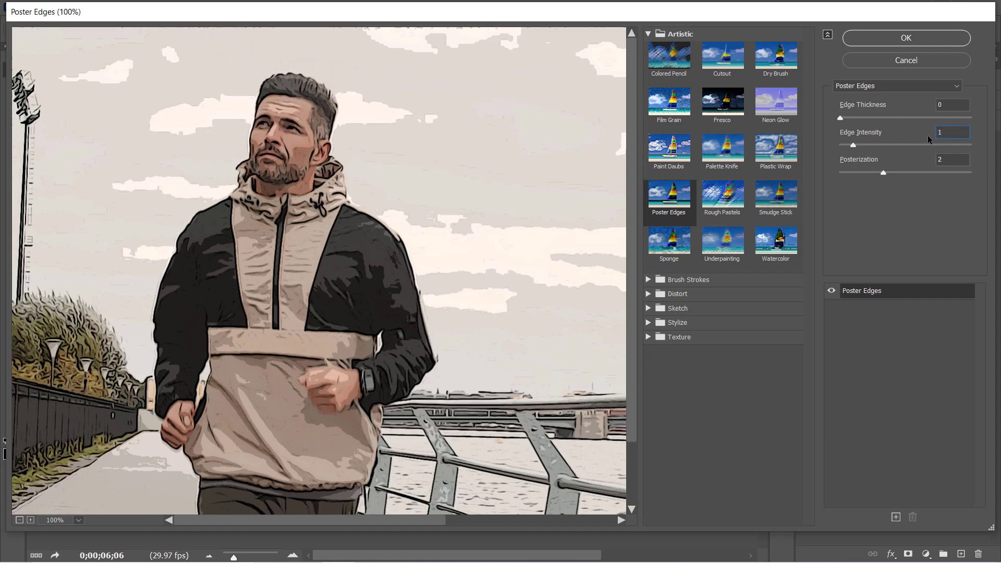
{"action": "type", "text": "6"}
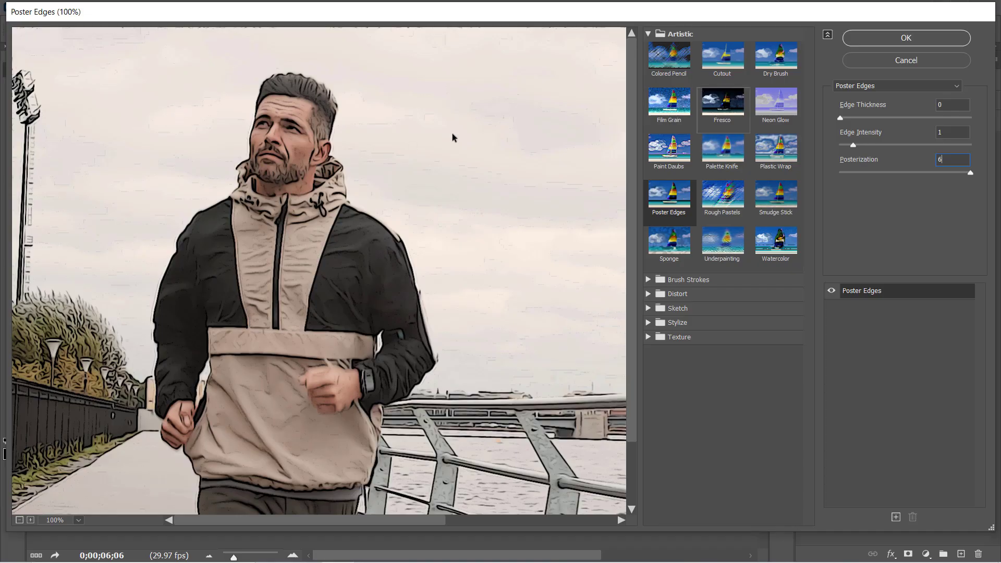
{"action": "left_click", "coordinate": [876, 33]}
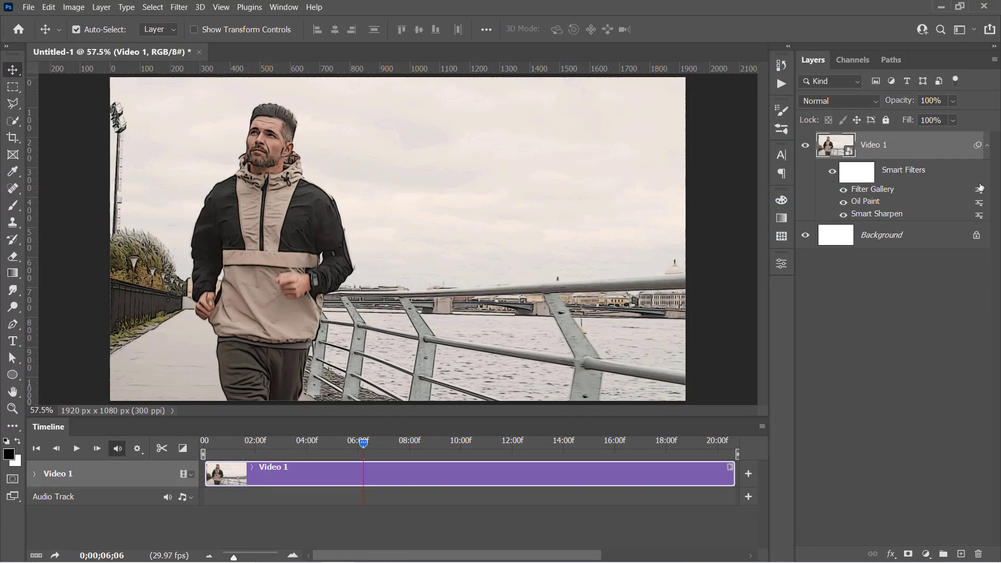
Step: Set the Filter Gallery effect's blending opacity to 10%
{"action": "left_click", "coordinate": [979, 191]}
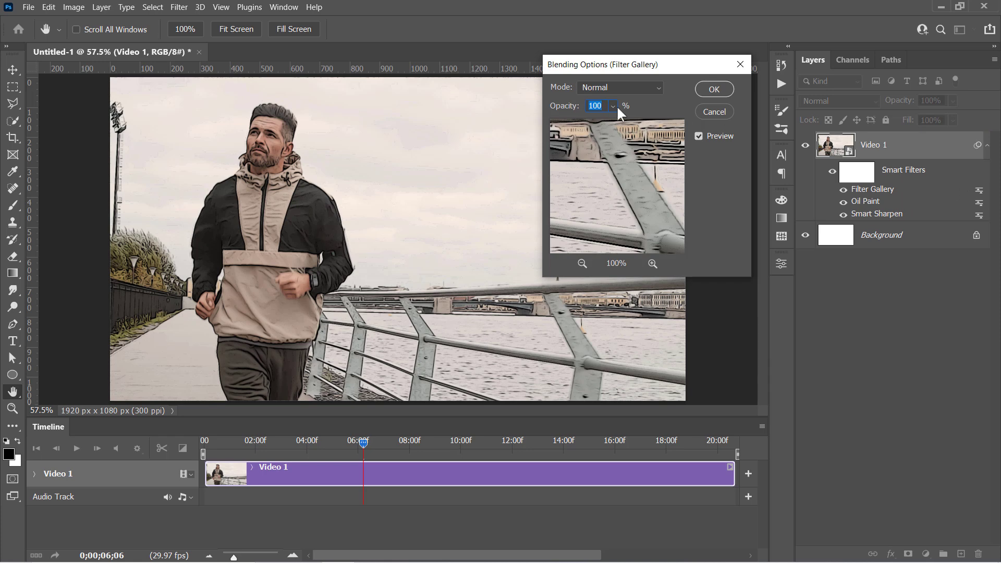
{"action": "type", "text": "10"}
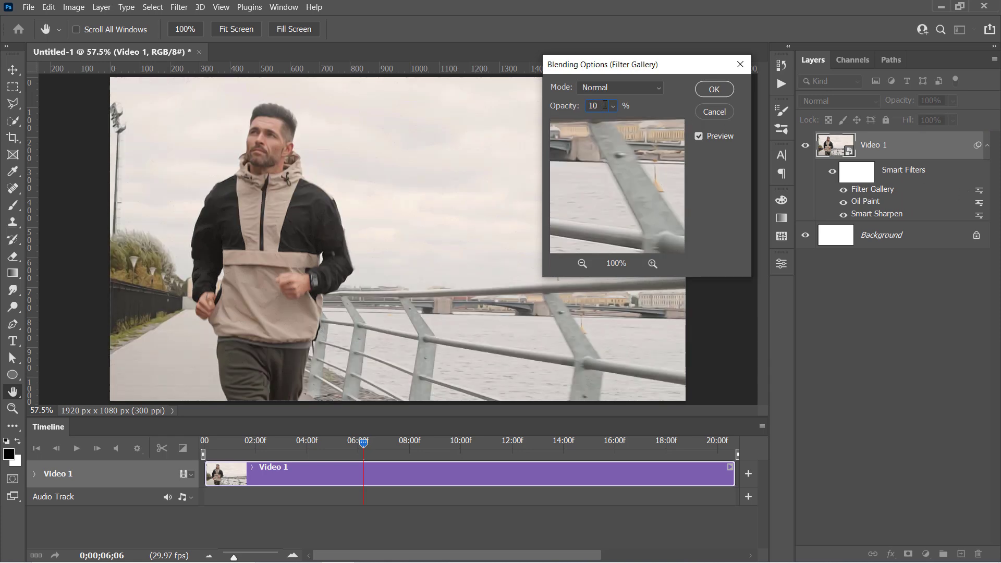
{"action": "left_click", "coordinate": [707, 89]}
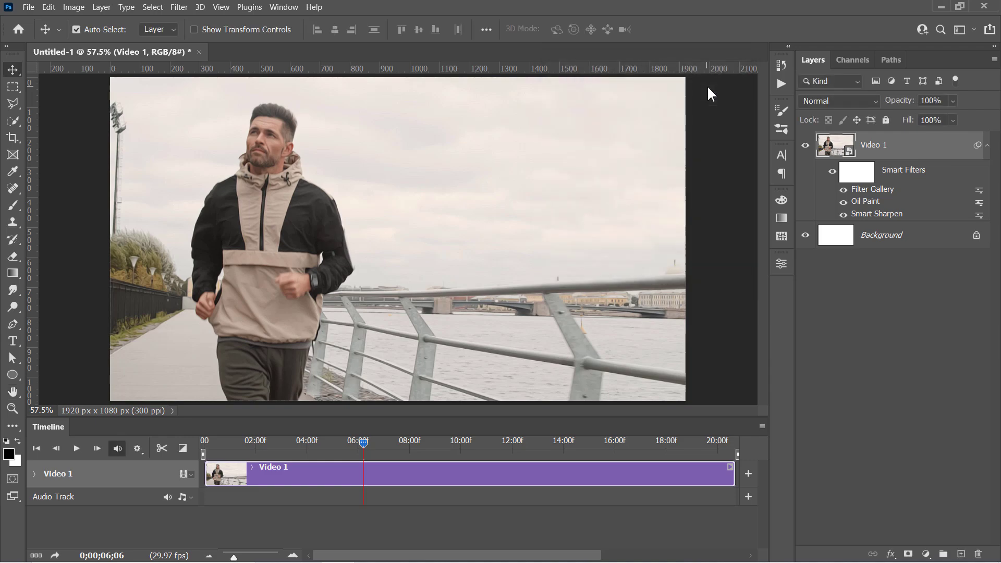
Step: Apply another Poster Edges with Edge Thickness 0, Intensity 0, Posterization 2
{"action": "left_click", "coordinate": [179, 7]}
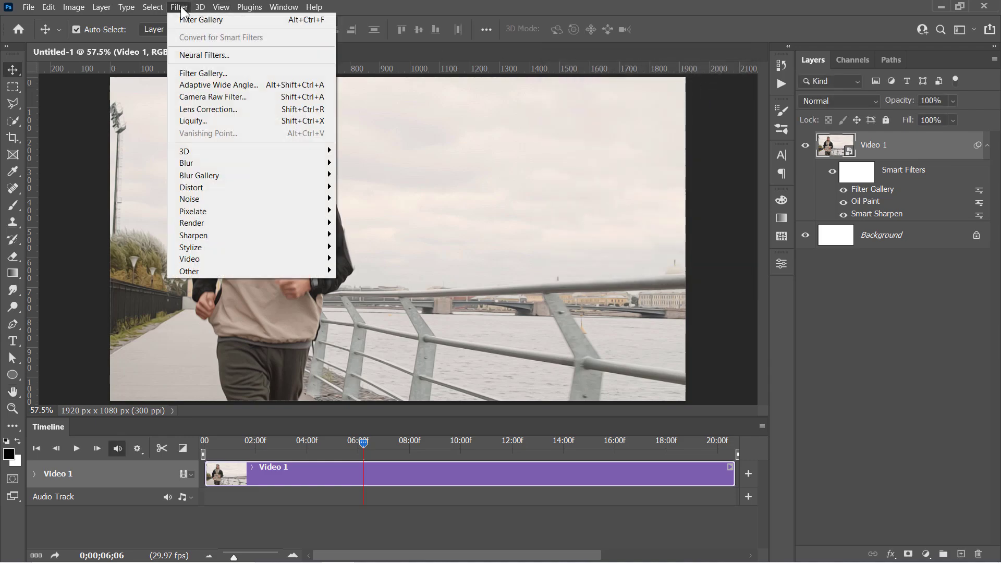
{"action": "left_click", "coordinate": [205, 74]}
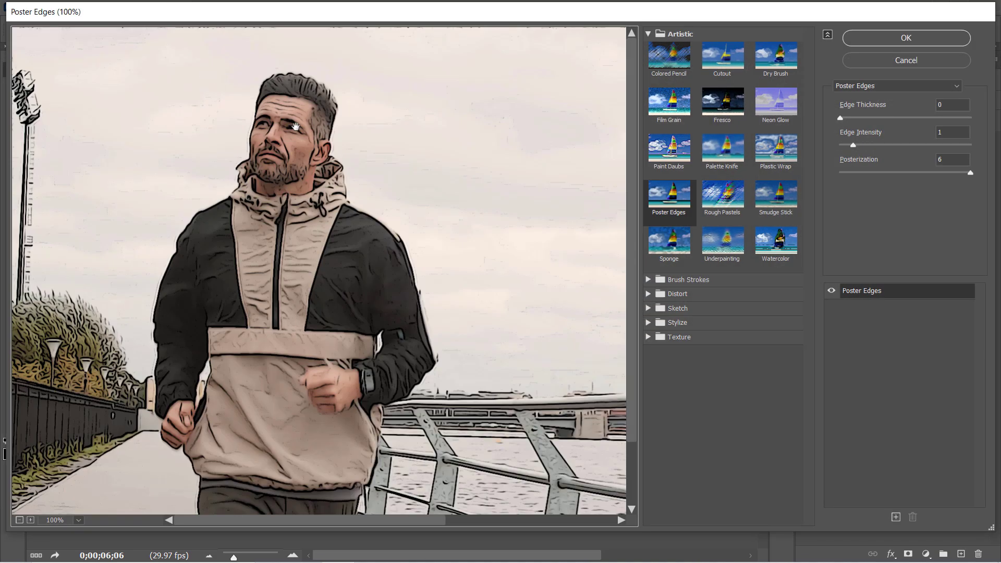
{"action": "left_click", "coordinate": [672, 205]}
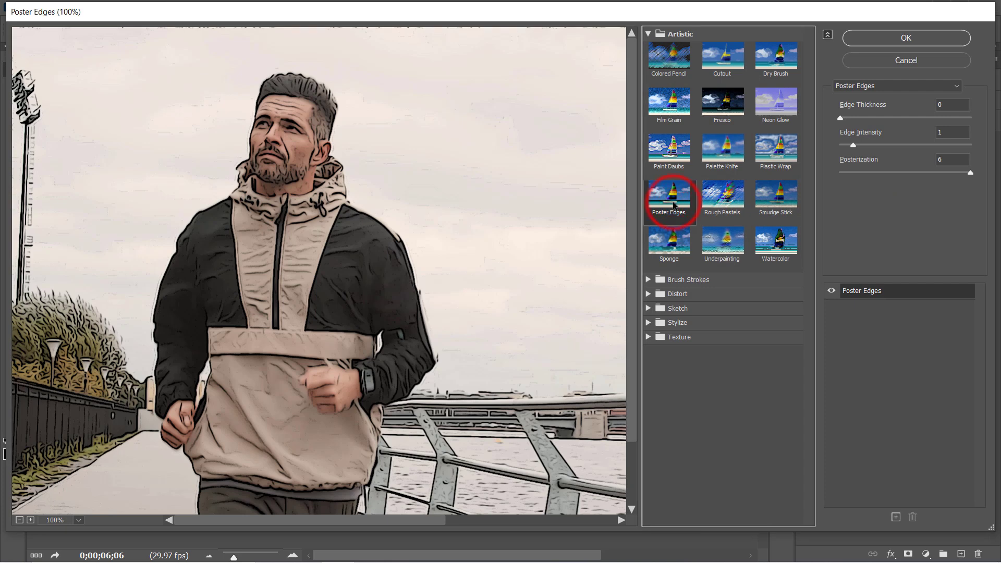
{"action": "left_click", "coordinate": [950, 103]}
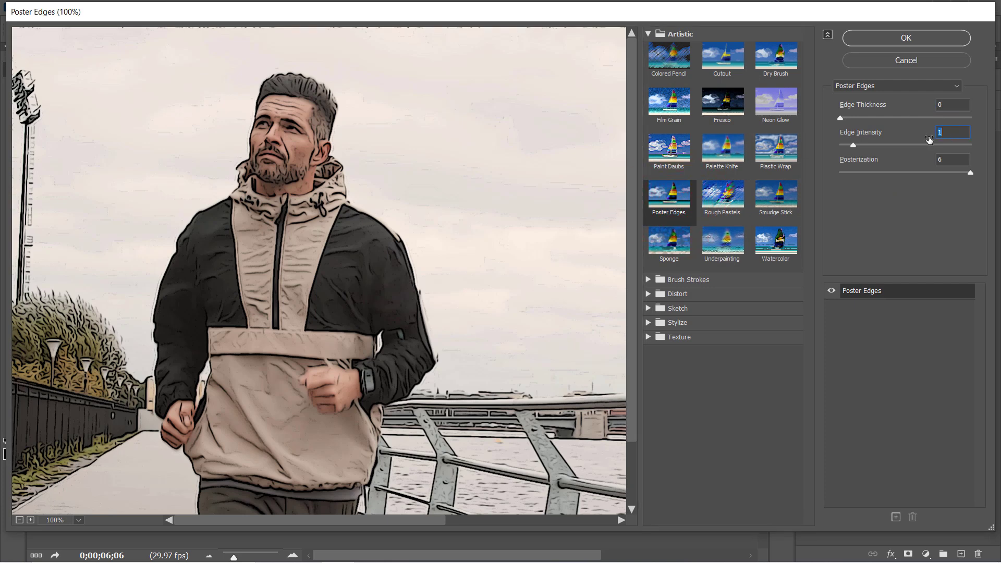
{"action": "type", "text": "0"}
{"action": "type", "text": "2"}
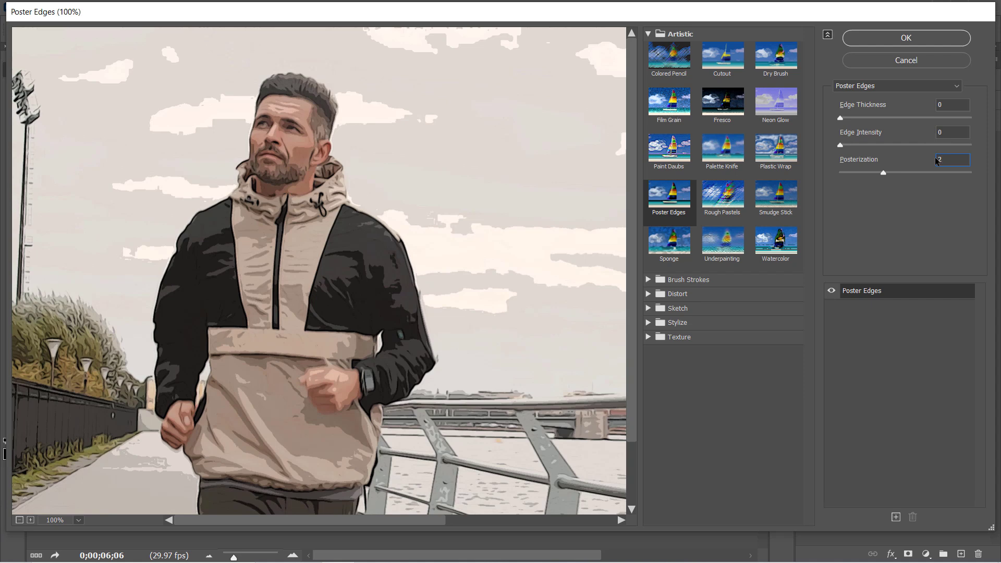
{"action": "left_click", "coordinate": [301, 288]}
{"action": "left_click", "coordinate": [872, 39]}
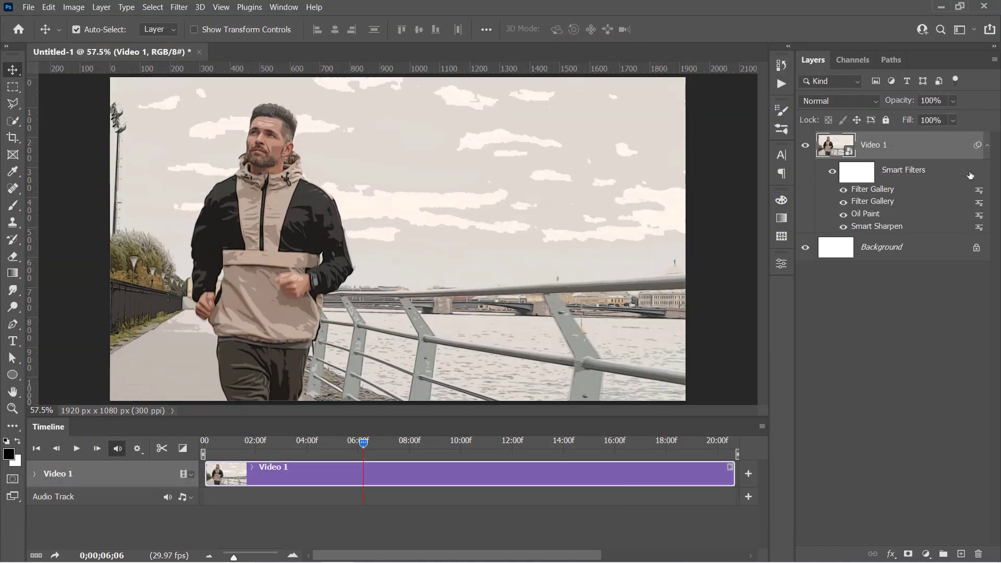
Step: Set the new Filter Gallery effect's blending opacity to 40%
{"action": "double_click", "coordinate": [980, 191]}
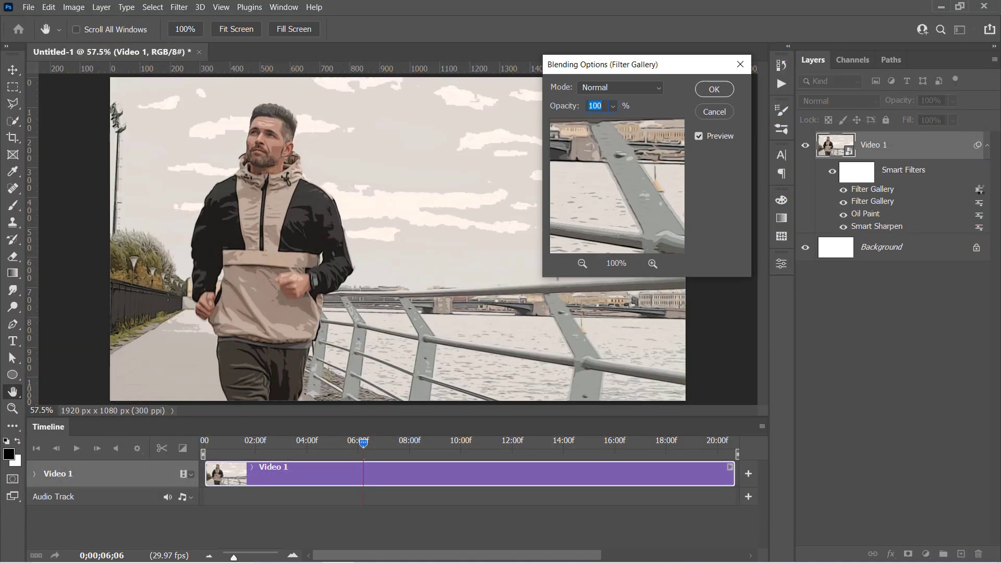
{"action": "type", "text": "40"}
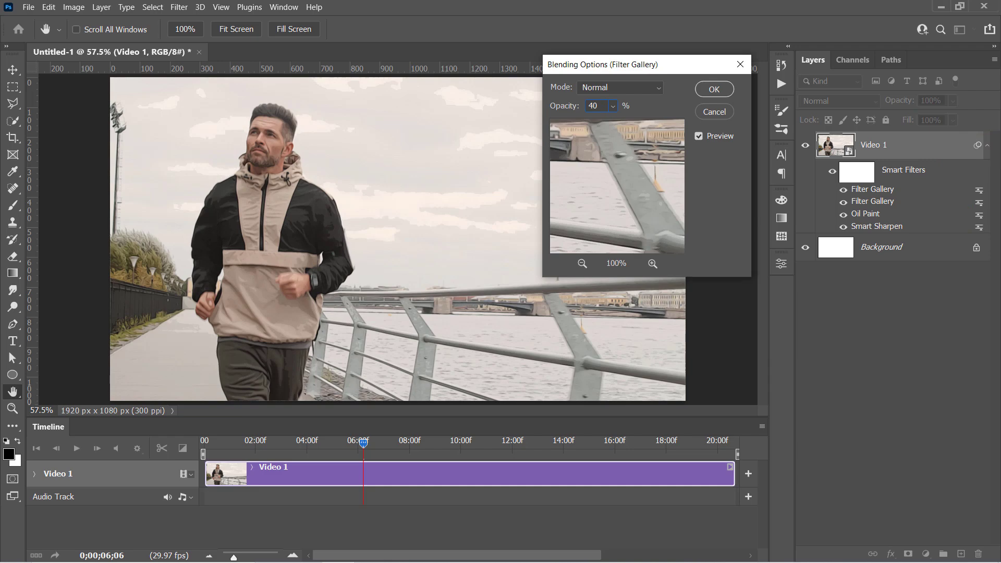
{"action": "left_click", "coordinate": [707, 91]}
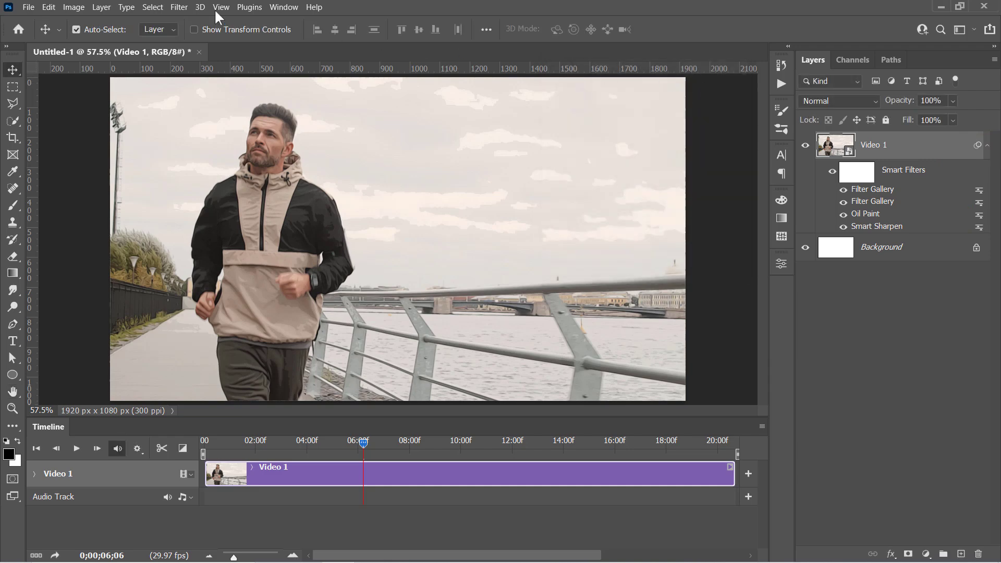
Step: Apply Surface Blur with Radius 15 and Threshold 7
{"action": "left_click", "coordinate": [179, 7]}
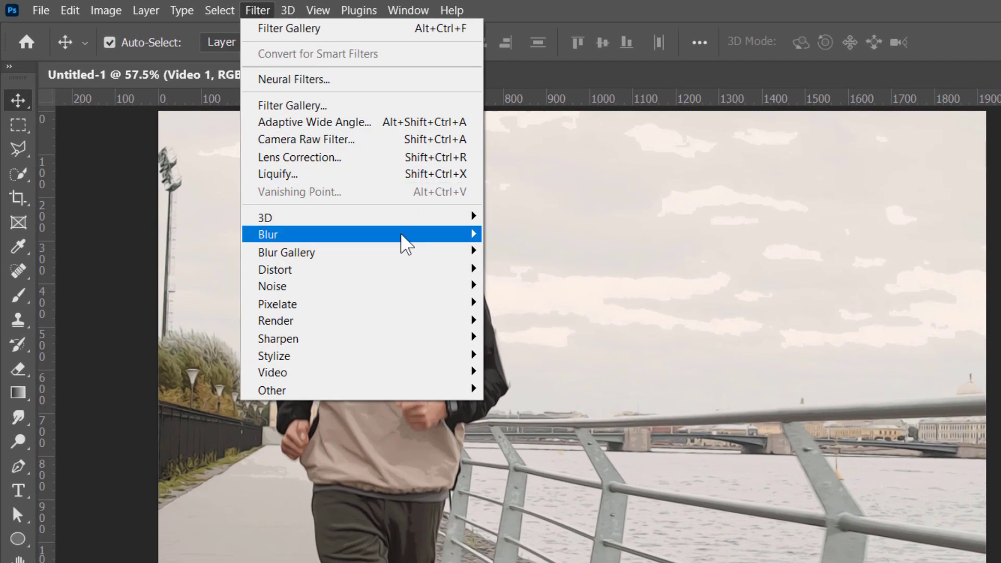
{"action": "mouse_move", "coordinate": [400, 232]}
{"action": "left_click", "coordinate": [524, 407]}
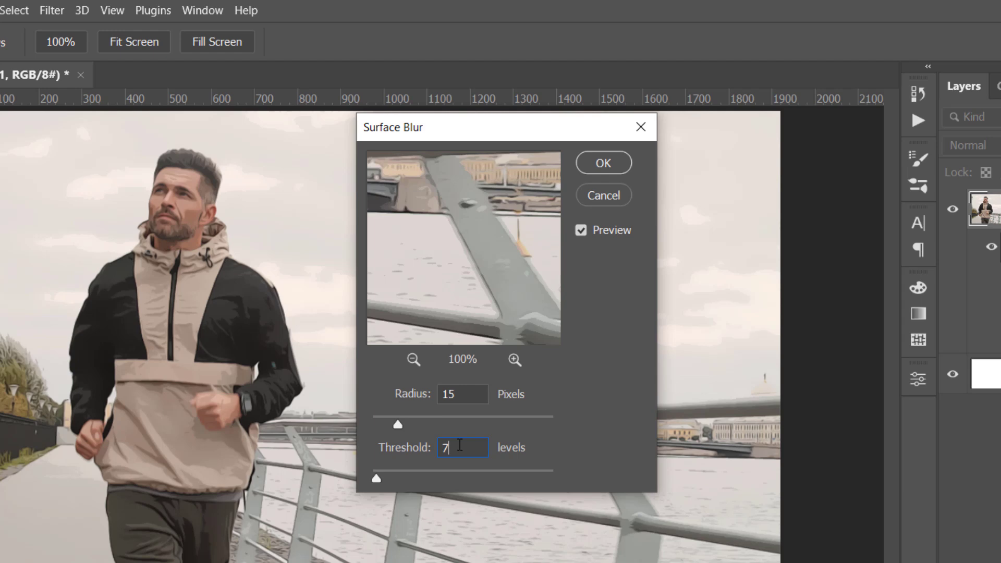
{"action": "left_click", "coordinate": [603, 163]}
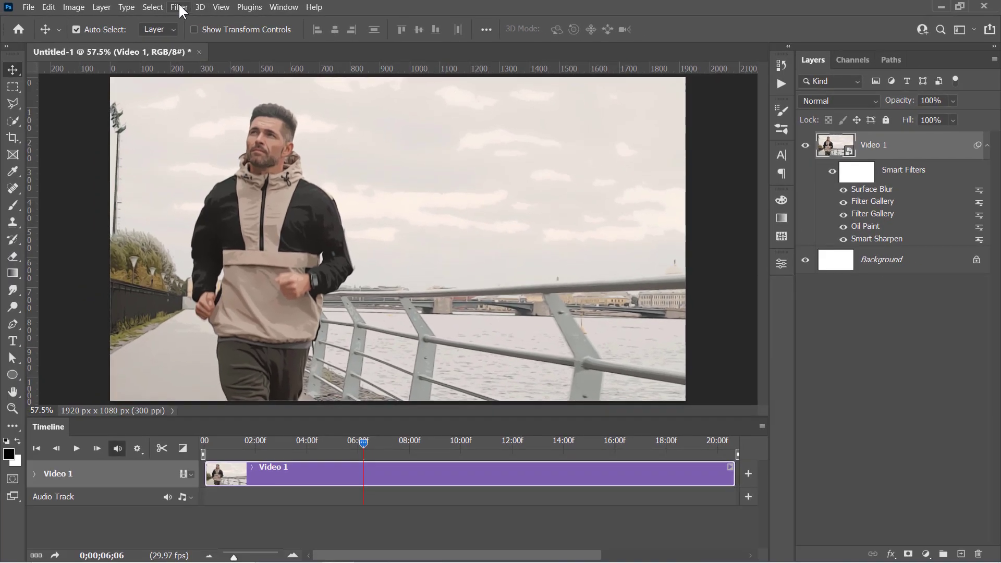
Step: Apply Oil Paint again, keeping its current settings
{"action": "left_click", "coordinate": [52, 10]}
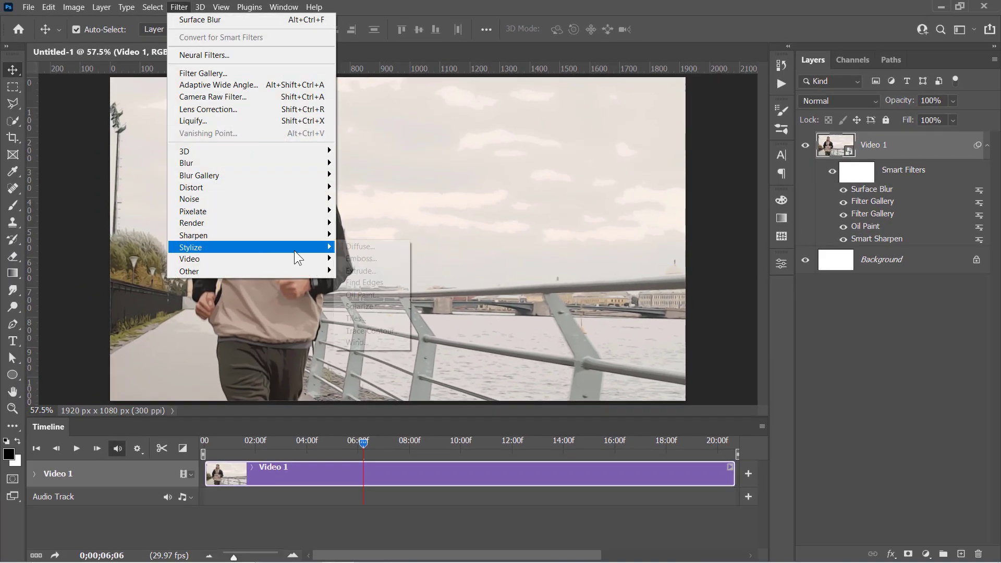
{"action": "mouse_move", "coordinate": [294, 249]}
{"action": "left_click", "coordinate": [367, 298]}
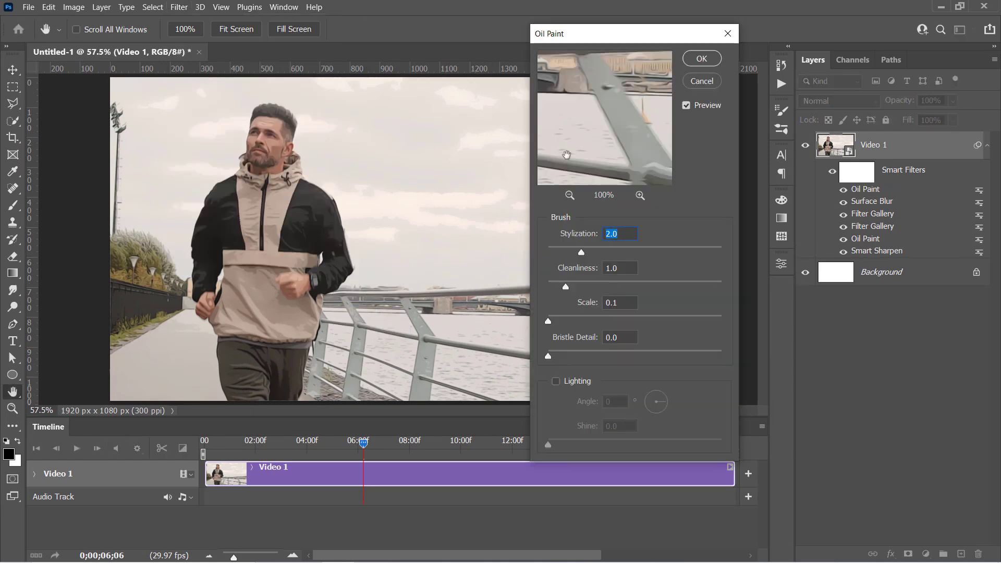
{"action": "left_click", "coordinate": [702, 59]}
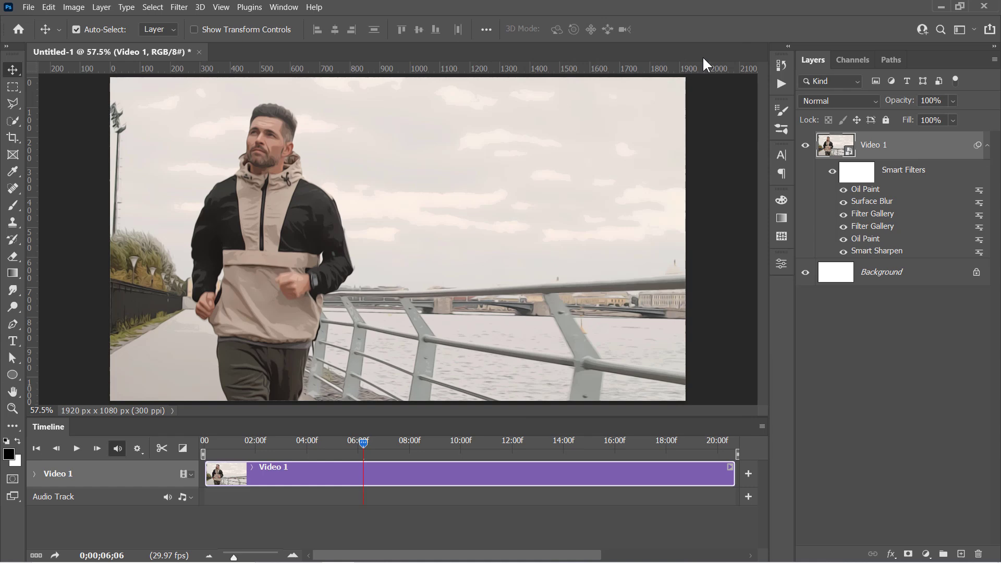
Step: Apply Unsharp Mask (130%, 3.0 px, Threshold 2), then toggle smart filters off and on to compare
{"action": "left_click", "coordinate": [178, 6]}
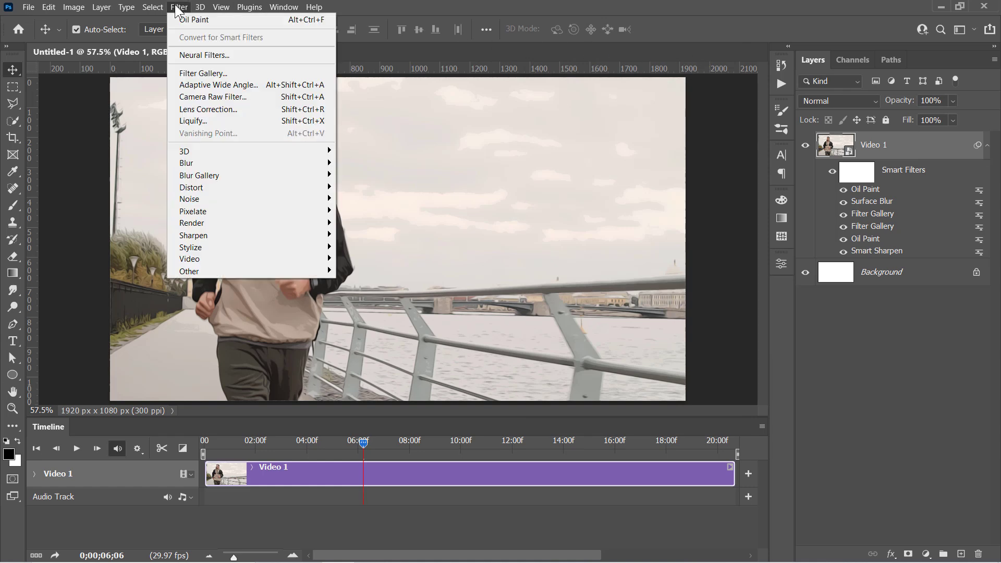
{"action": "mouse_move", "coordinate": [263, 238]}
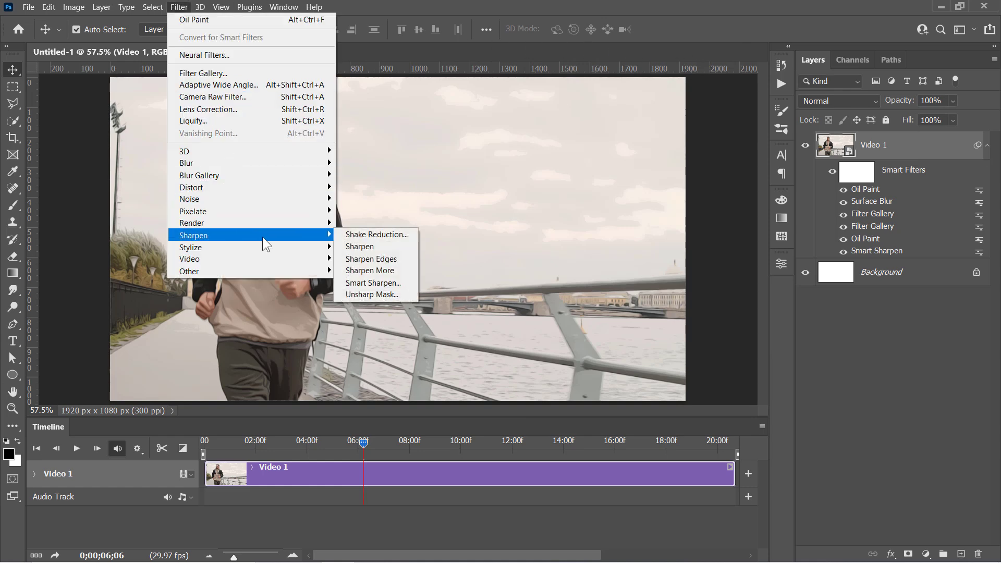
{"action": "left_click", "coordinate": [389, 295]}
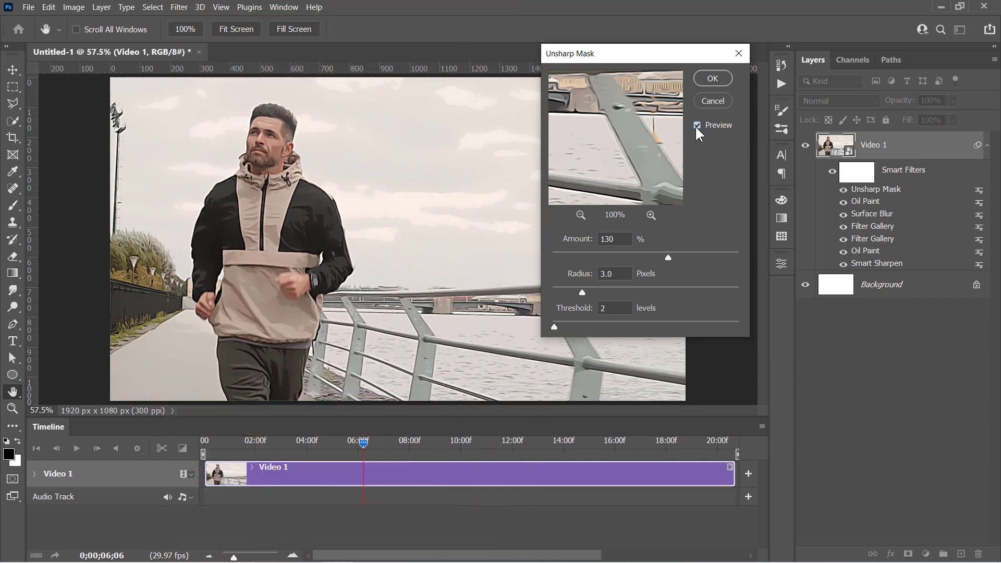
{"action": "left_click", "coordinate": [712, 79]}
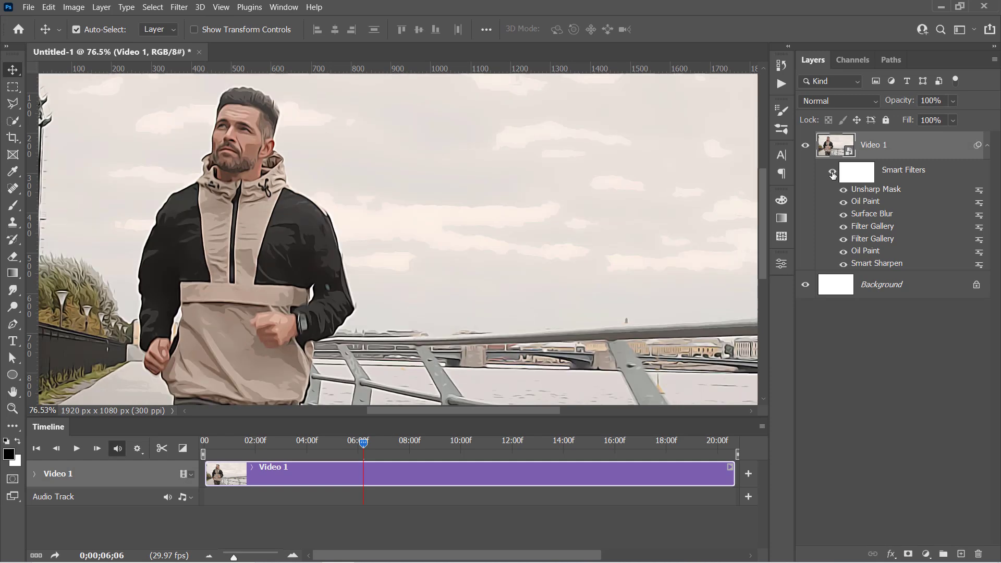
{"action": "left_click", "coordinate": [833, 174]}
{"action": "left_click", "coordinate": [832, 174]}
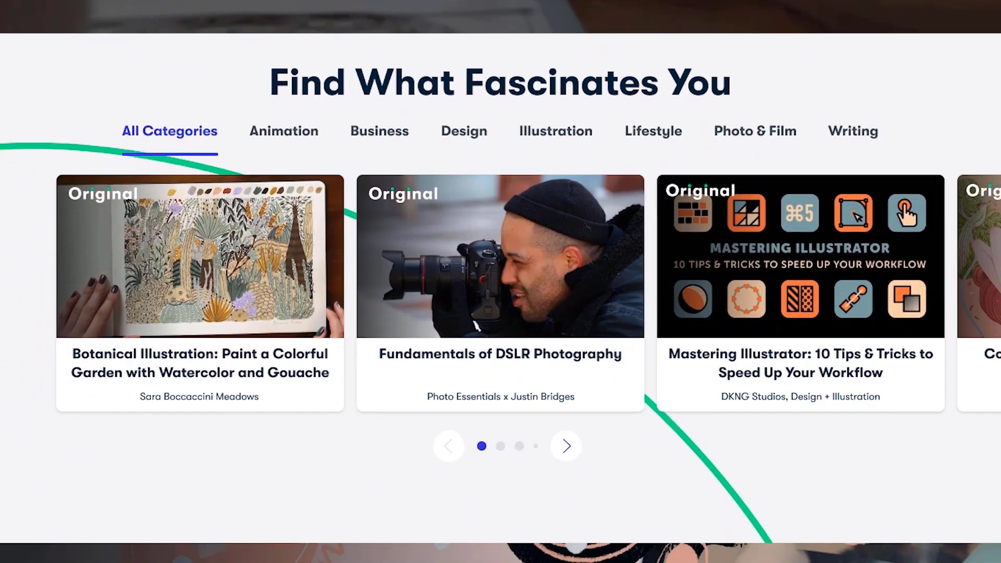
Step: Search Skillshare for 'photoshop' and open the Adobe Photoshop CC – Advanced Training Course class
{"action": "mouse_move", "coordinate": [255, 304]}
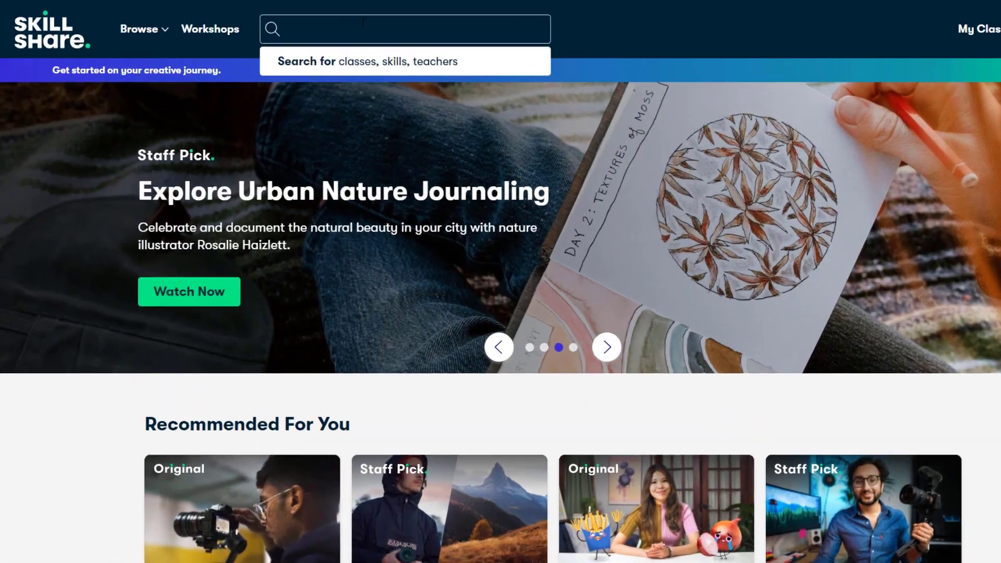
{"action": "type", "text": "photoshop"}
{"action": "key", "text": "Return"}
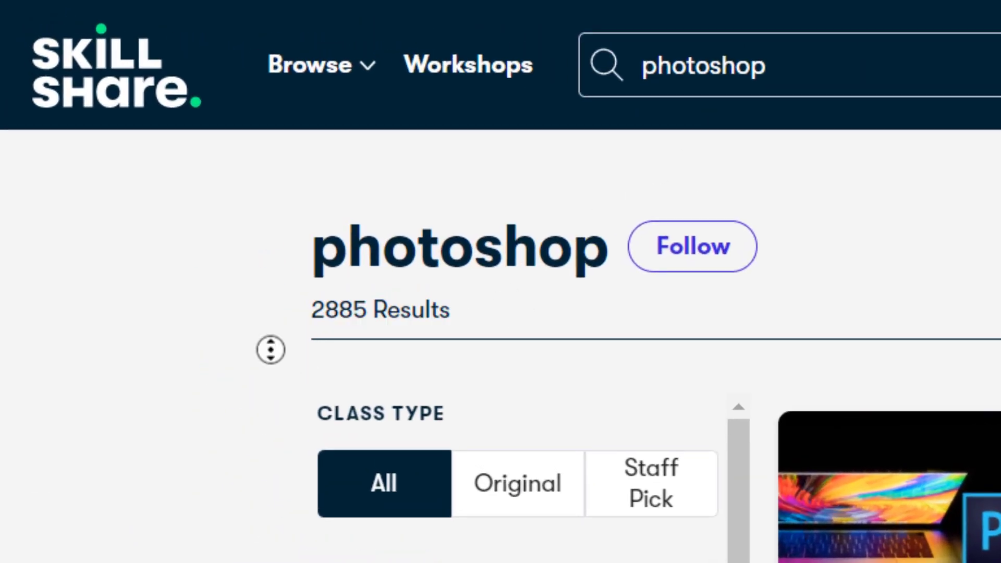
{"action": "scroll", "coordinate": [271, 349], "scroll_direction": "down", "scroll_amount": 8}
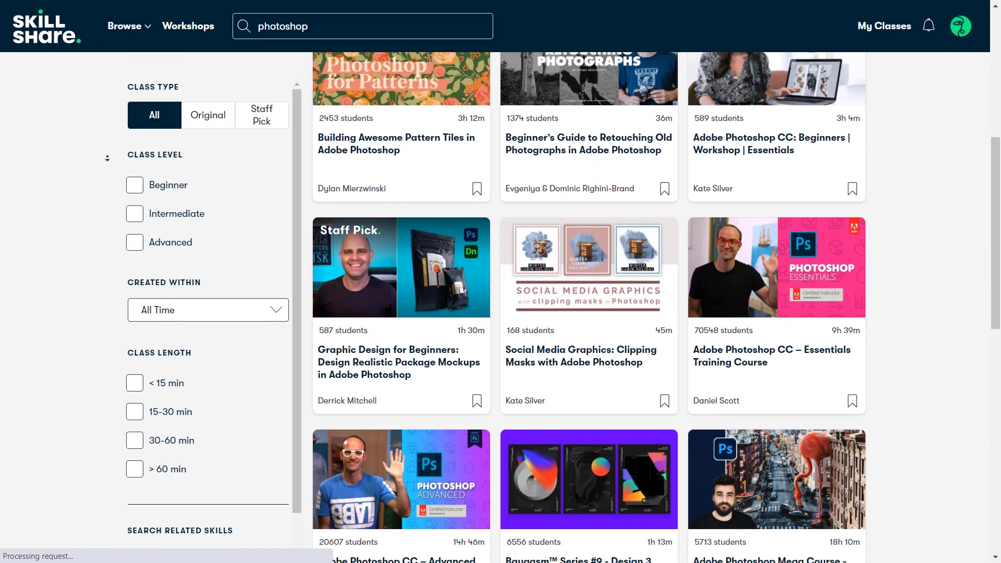
{"action": "scroll", "coordinate": [107, 158], "scroll_direction": "down", "scroll_amount": 6}
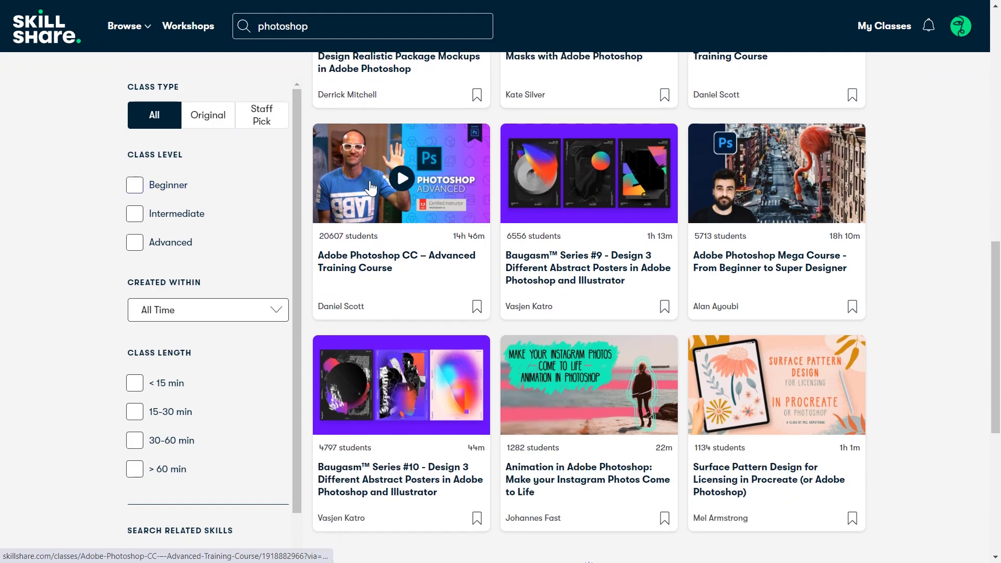
{"action": "left_click", "coordinate": [370, 187]}
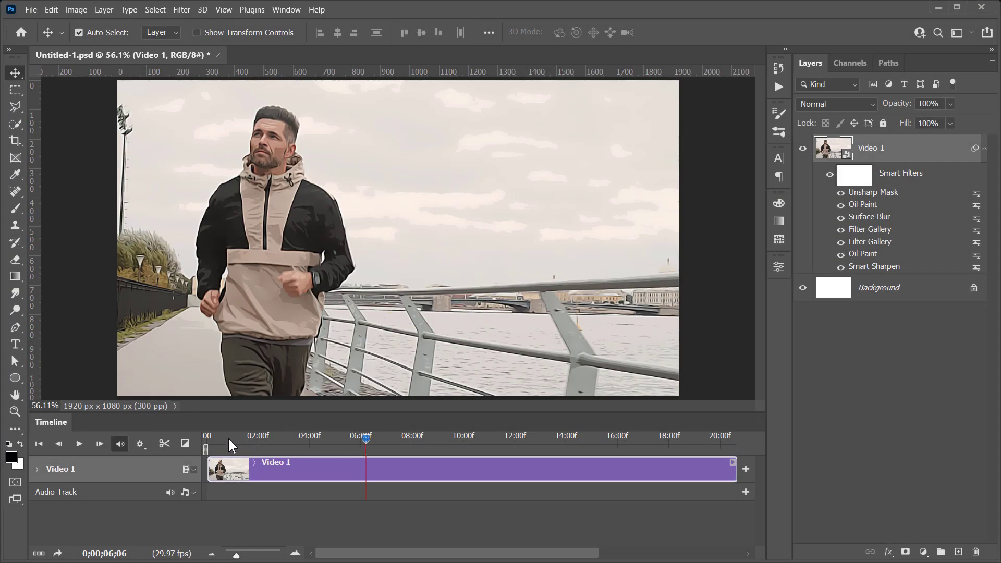
Step: Rewind to the first frame and add a Levels layer with midtones 1.1 and highlights 250
{"action": "left_click", "coordinate": [207, 440]}
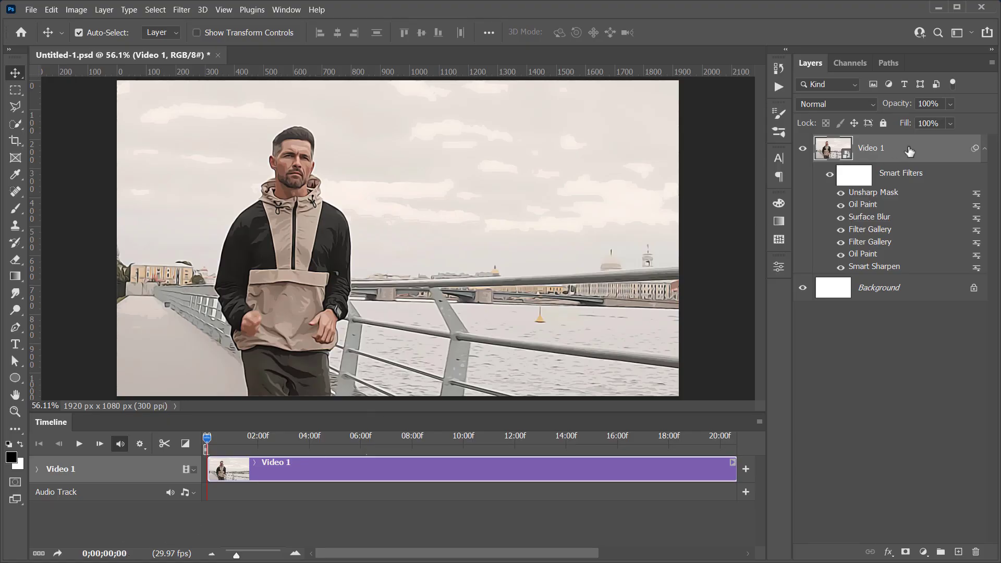
{"action": "left_click", "coordinate": [924, 551]}
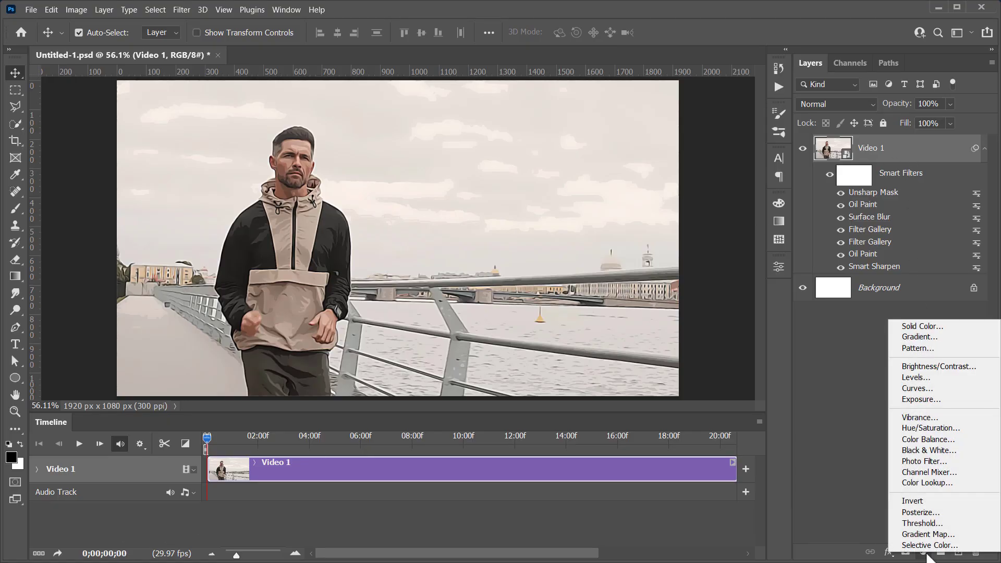
{"action": "left_click", "coordinate": [925, 378]}
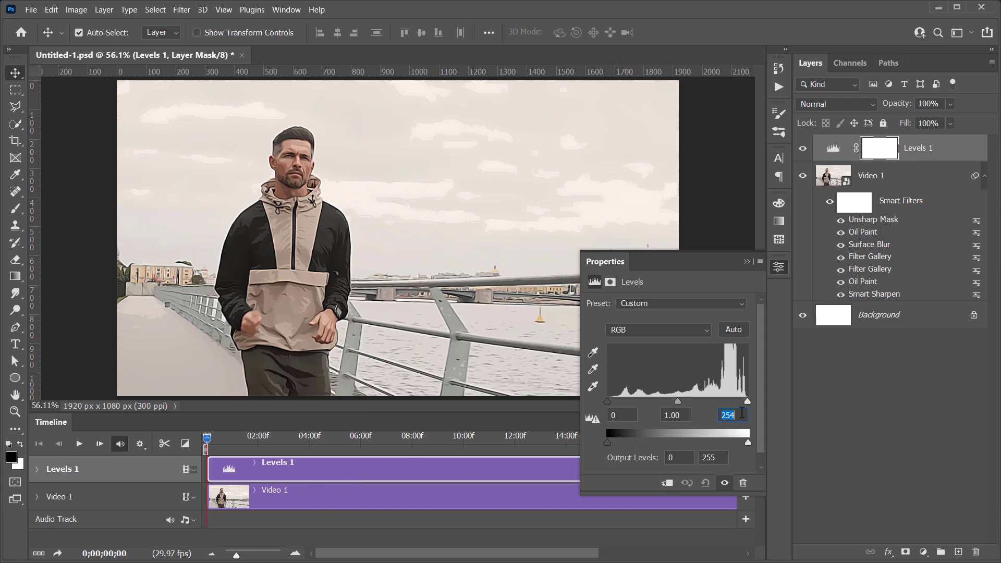
{"action": "left_click", "coordinate": [685, 415]}
{"action": "scroll", "coordinate": [685, 415], "scroll_direction": "up", "scroll_amount": 1}
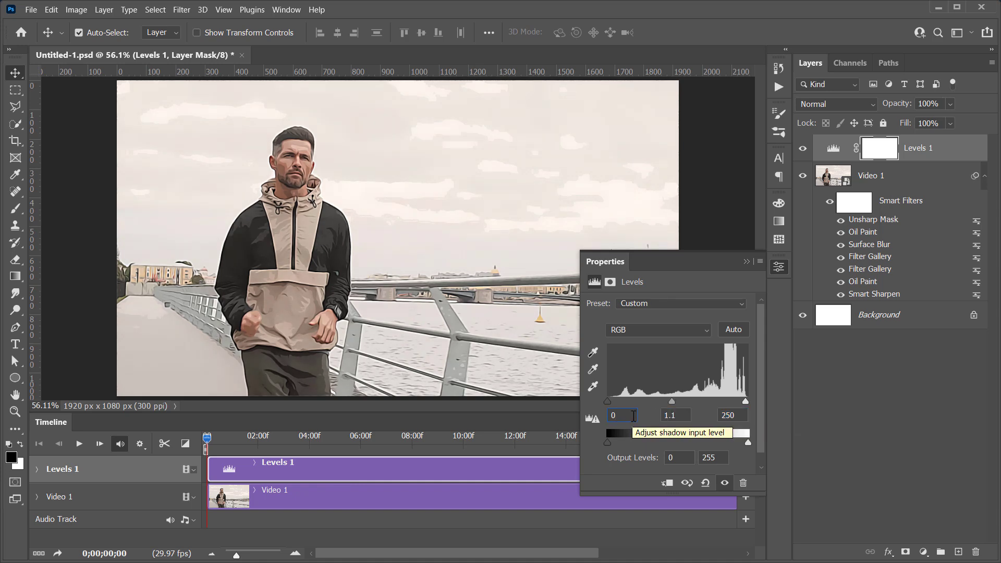
Step: Add a Vibrance adjustment layer with Vibrance +20 and Saturation +10
{"action": "left_click", "coordinate": [924, 552]}
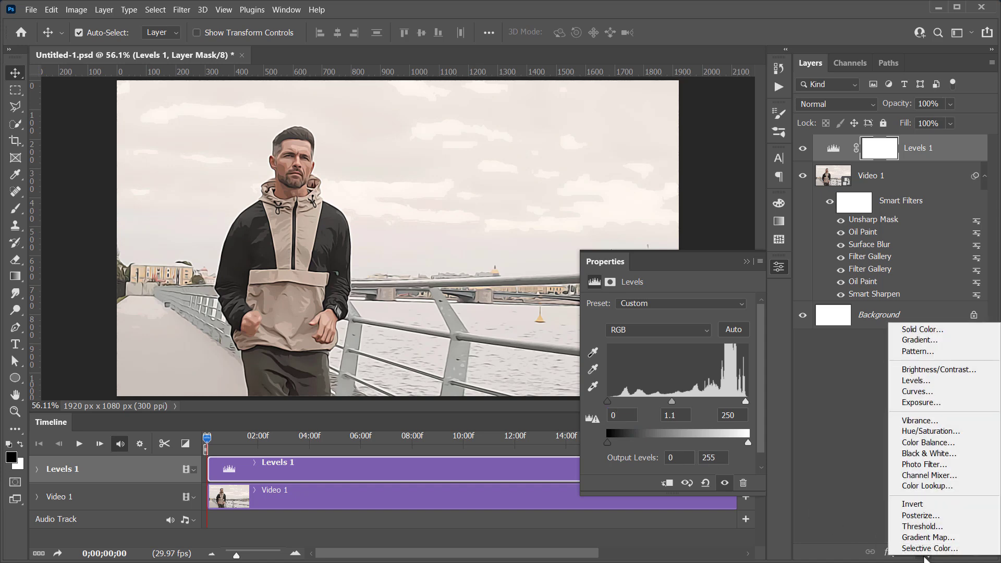
{"action": "left_click", "coordinate": [920, 420]}
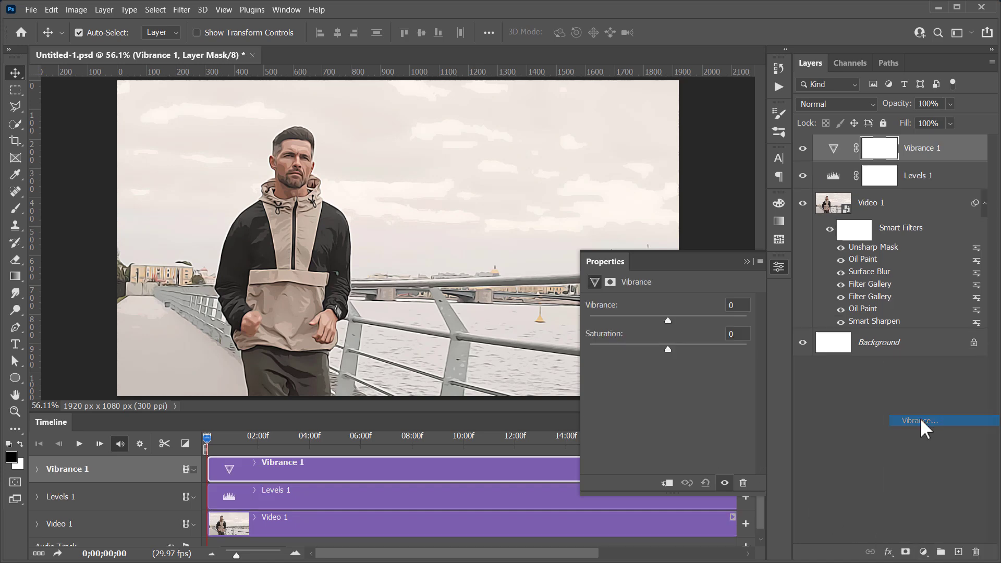
{"action": "type", "text": "7"}
{"action": "key", "text": "Return"}
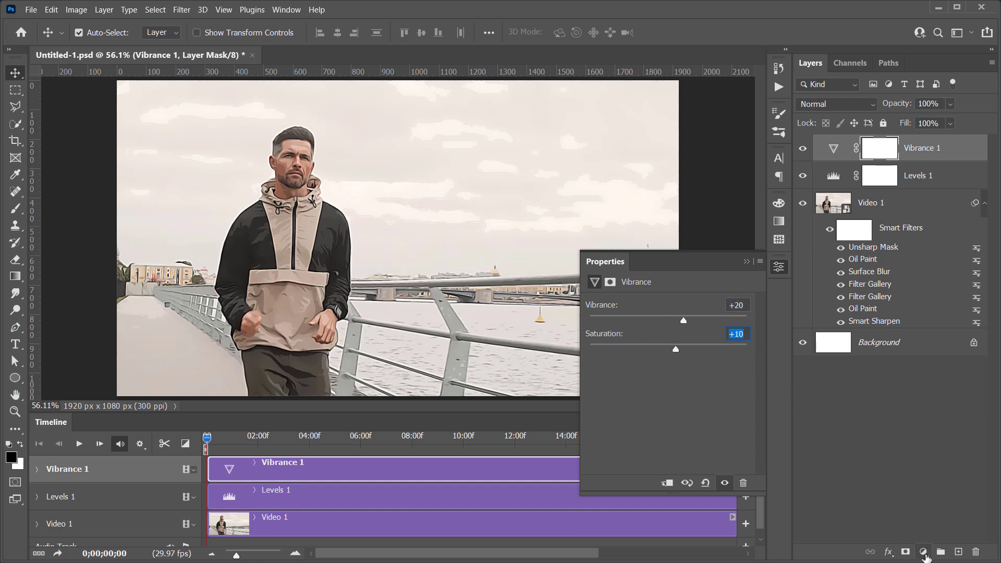
Step: Add a Color Lookup layer using 3Strip.look, blended in Overlay mode
{"action": "left_click", "coordinate": [923, 553]}
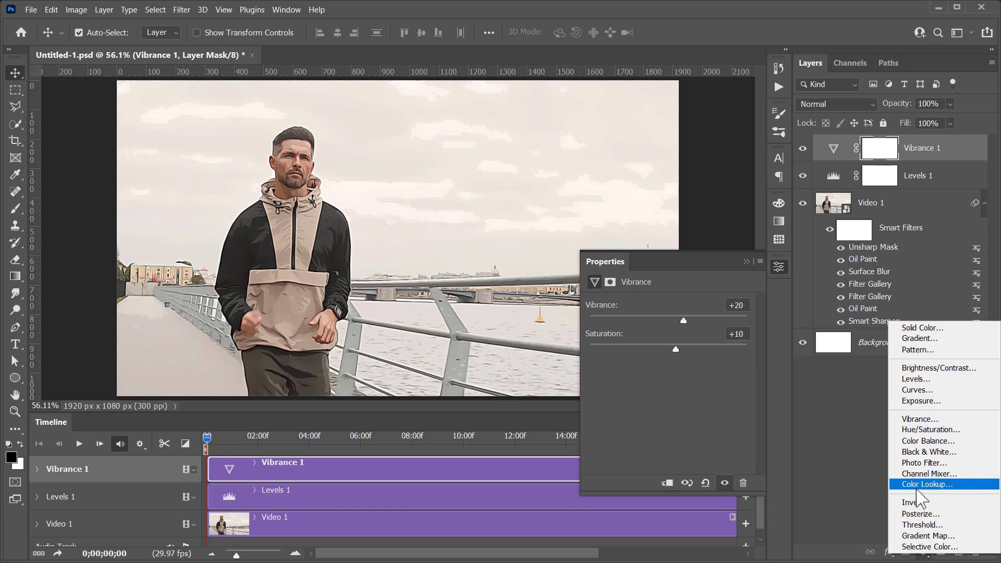
{"action": "left_click", "coordinate": [924, 486]}
{"action": "left_click", "coordinate": [719, 307]}
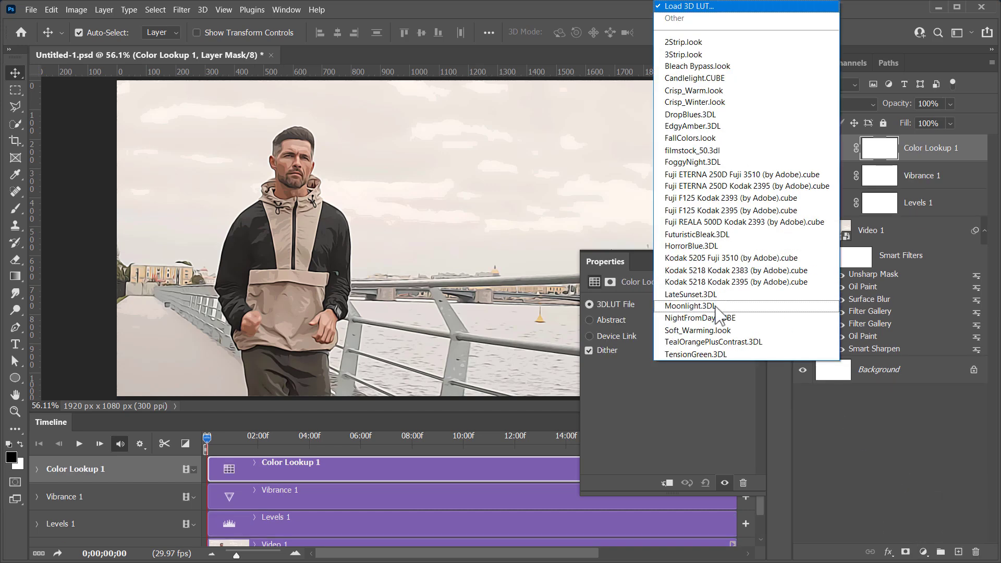
{"action": "left_click", "coordinate": [697, 56]}
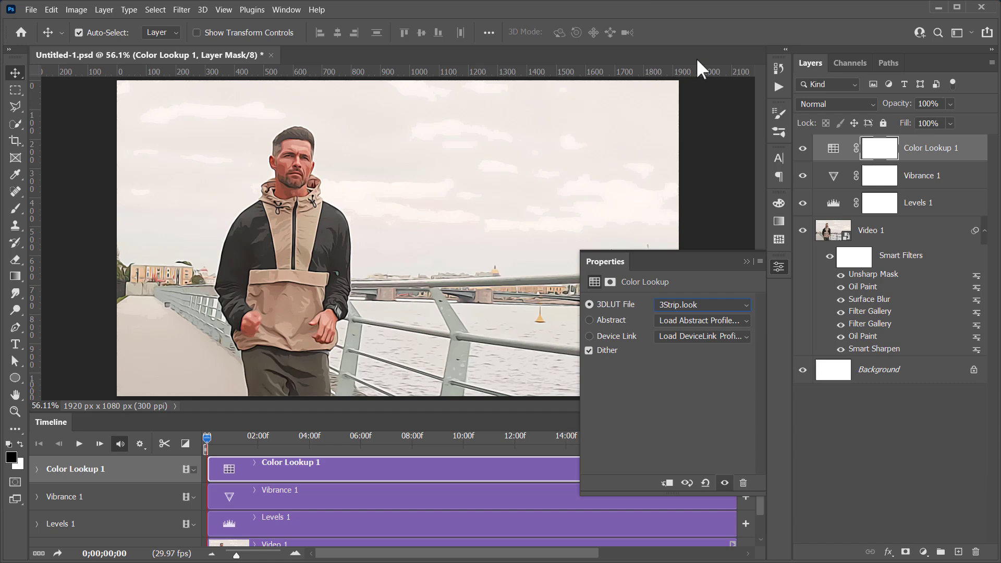
{"action": "left_click", "coordinate": [822, 106]}
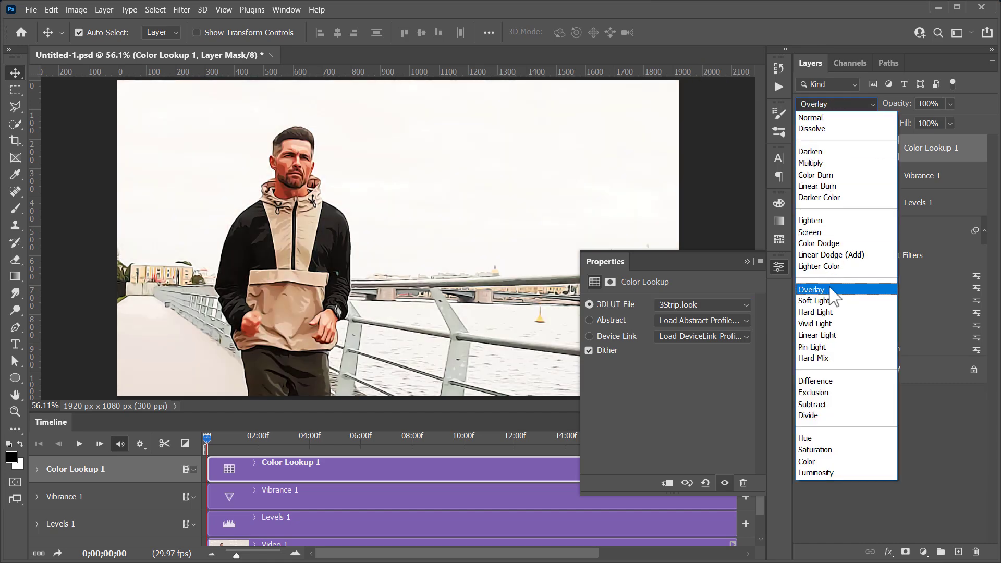
{"action": "left_click", "coordinate": [834, 288]}
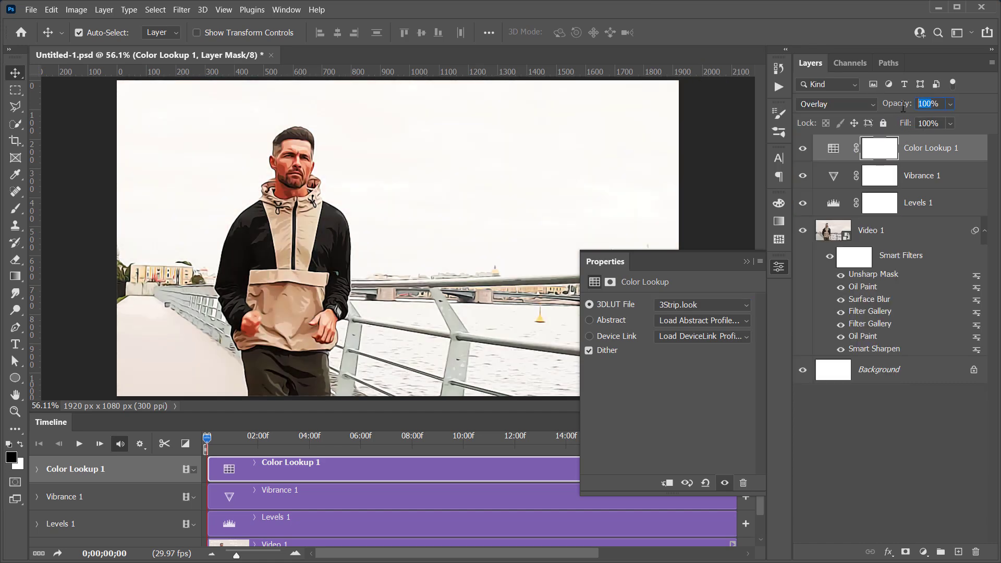
Step: Set the Color Lookup opacity to 25% and add a Selective Color layer tinting whites toward cyan
{"action": "type", "text": "25"}
{"action": "key", "text": "Return"}
{"action": "left_click", "coordinate": [923, 551]}
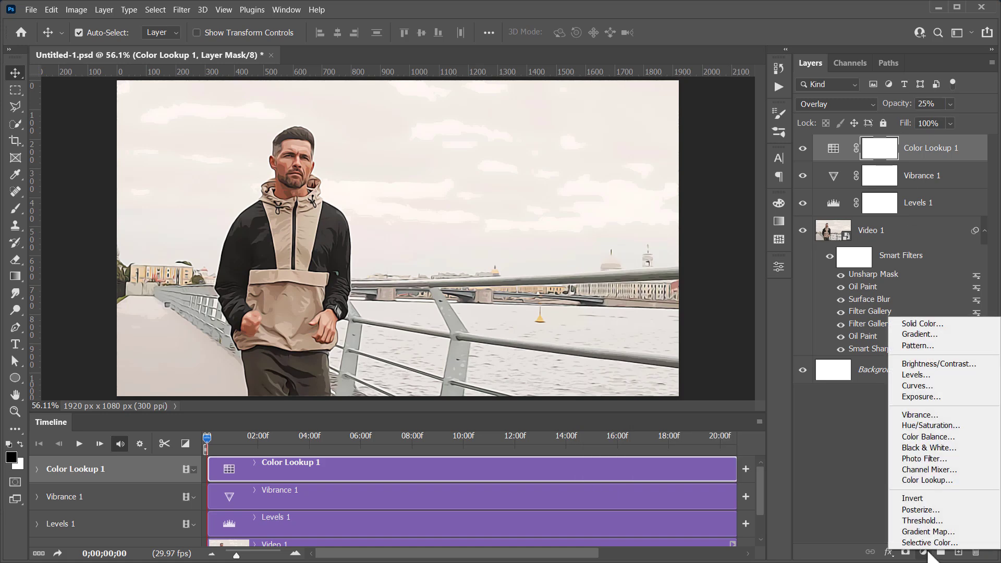
{"action": "left_click", "coordinate": [930, 543]}
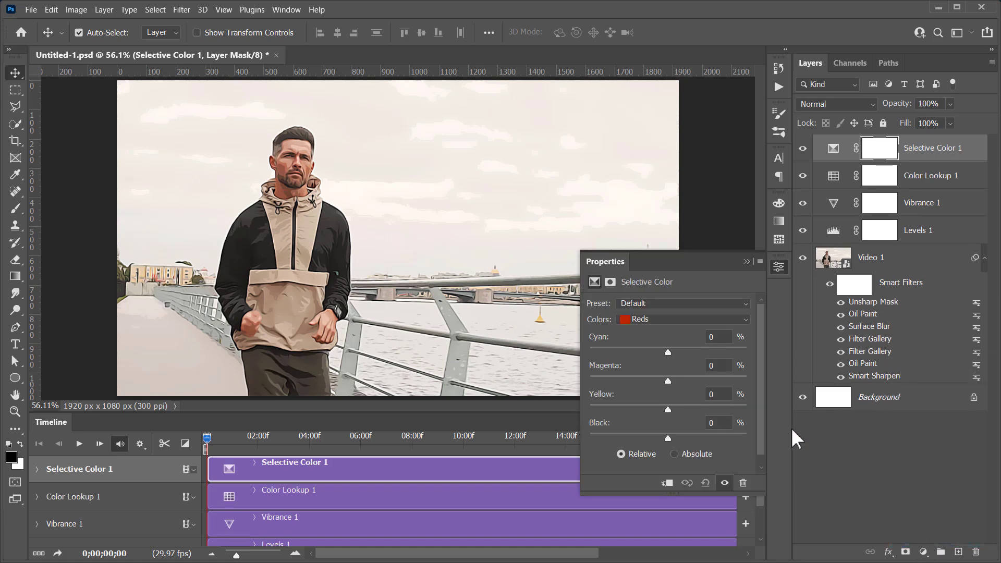
{"action": "left_click", "coordinate": [673, 320]}
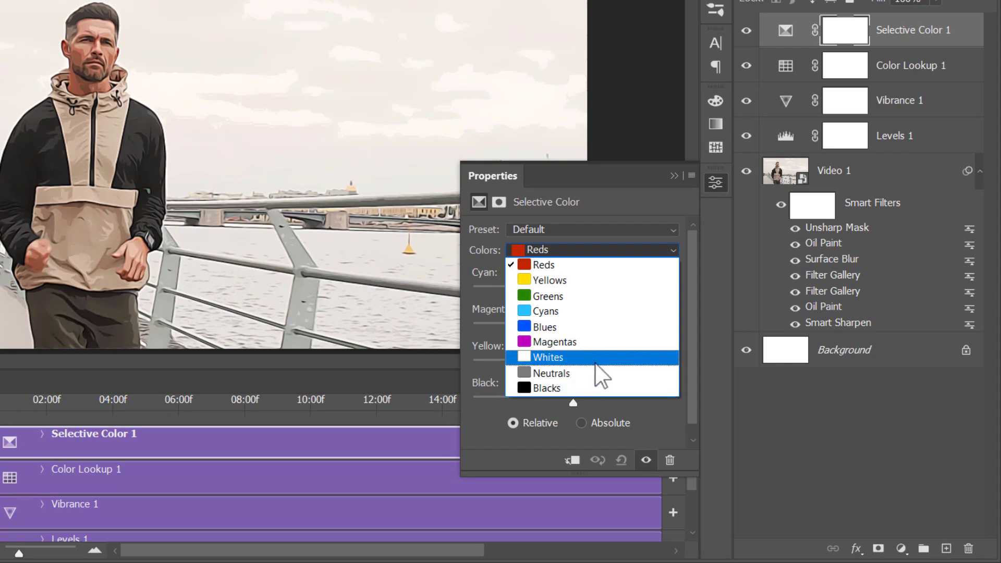
{"action": "left_click", "coordinate": [596, 357]}
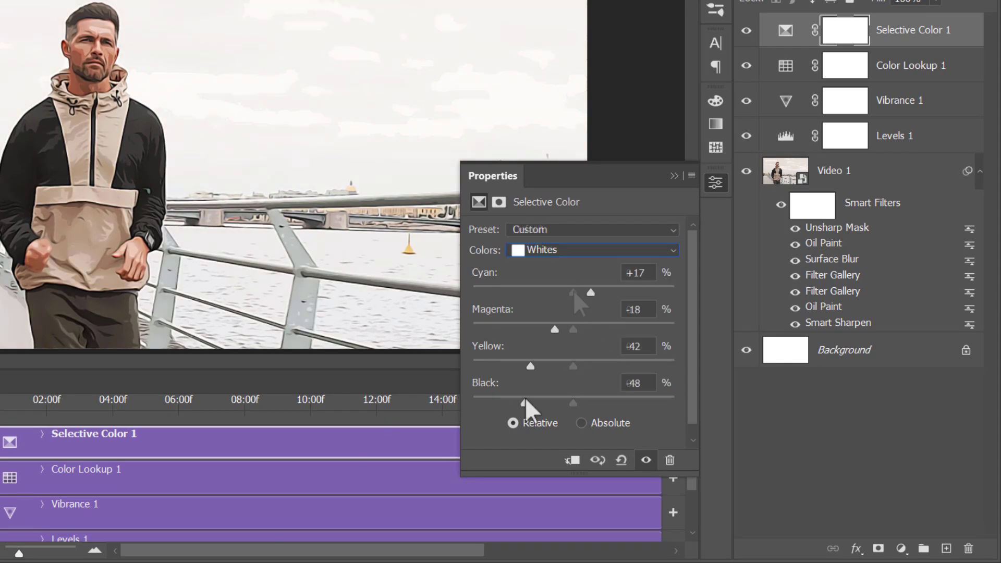
{"action": "left_click_drag", "start_coordinate": [525, 397], "coordinate": [524, 395]}
Step: Move through the Neutrals to the Blacks range and give the blacks Cyan +6
{"action": "left_click", "coordinate": [565, 251]}
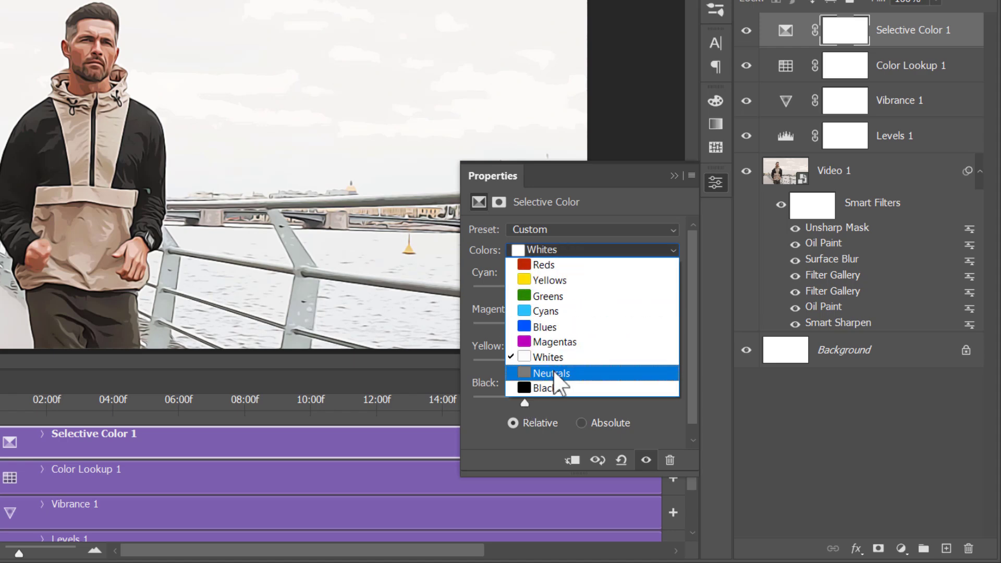
{"action": "left_click", "coordinate": [553, 373]}
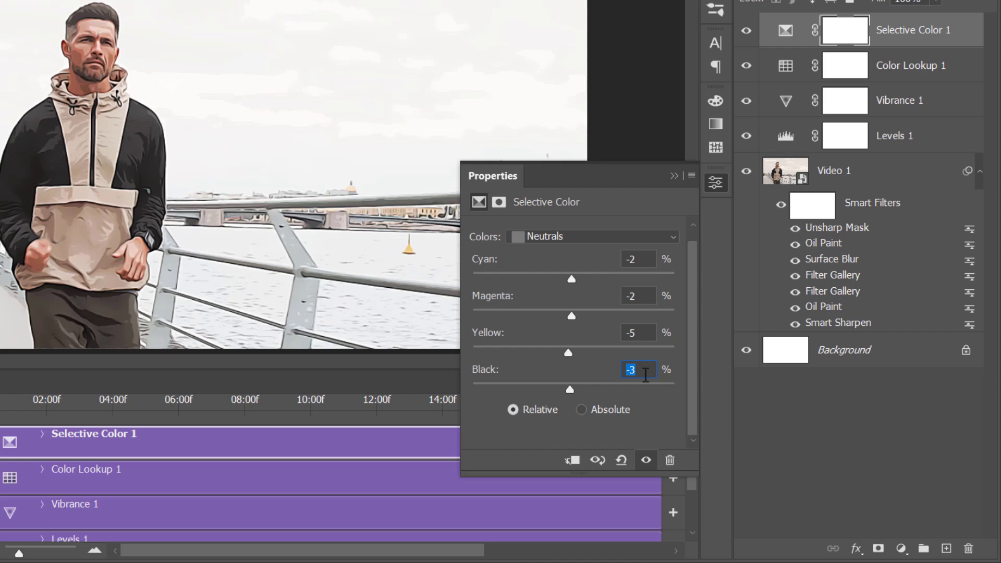
{"action": "left_click", "coordinate": [609, 239]}
{"action": "left_click", "coordinate": [600, 371]}
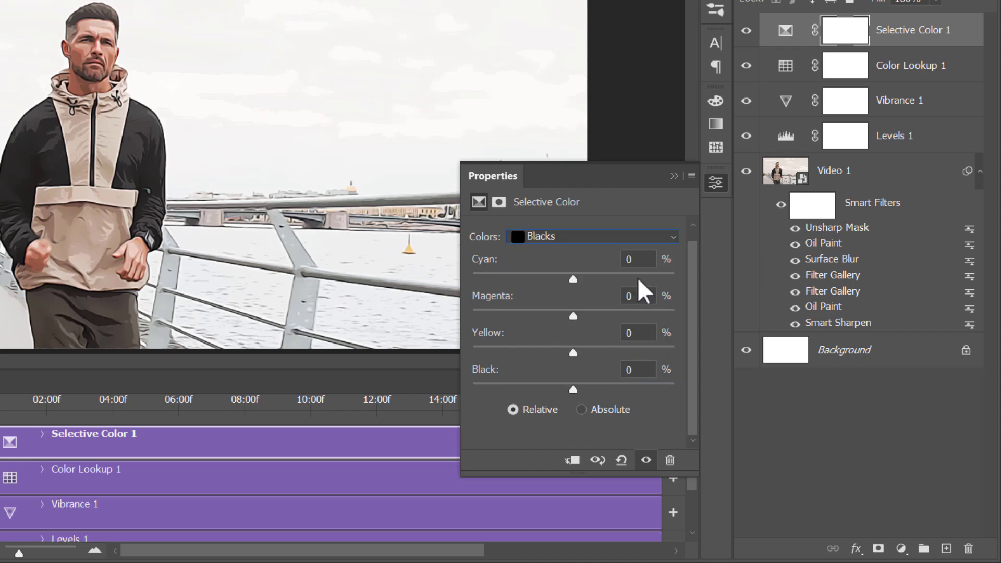
{"action": "left_click", "coordinate": [641, 259]}
{"action": "type", "text": "6"}
{"action": "key", "text": "Return"}
Step: Set the blacks' Magenta to +5 and Black to +7
{"action": "left_click", "coordinate": [642, 296]}
{"action": "type", "text": "3"}
{"action": "key", "text": "Return"}
{"action": "type", "text": "5"}
{"action": "key", "text": "Return"}
{"action": "left_click", "coordinate": [640, 332]}
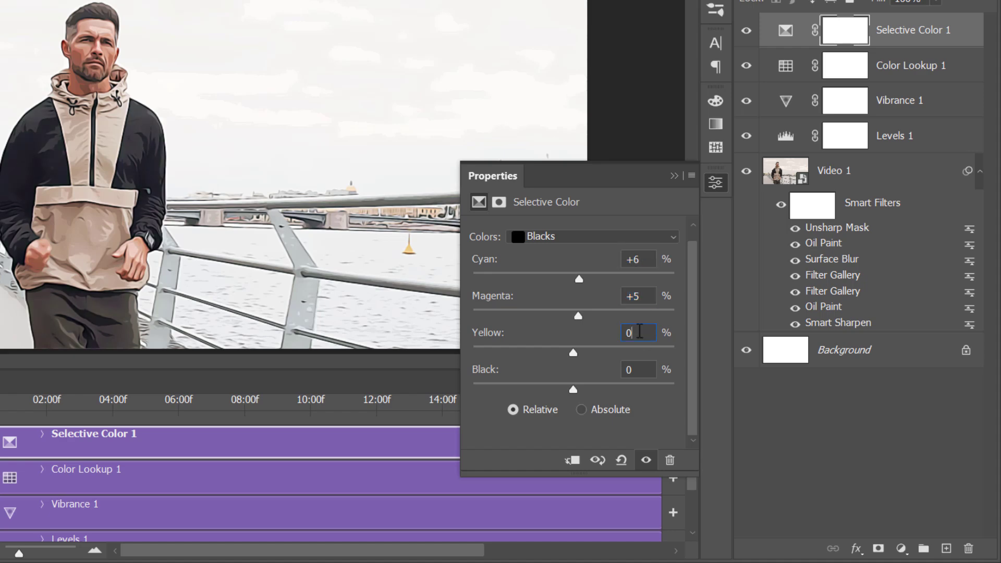
{"action": "left_click", "coordinate": [640, 369]}
{"action": "type", "text": "7"}
{"action": "key", "text": "Return"}
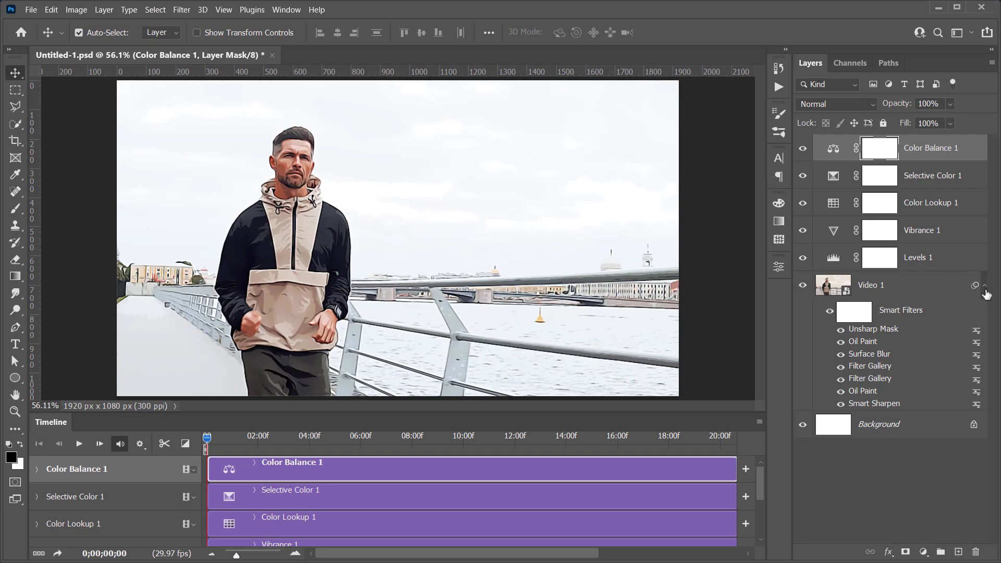
Step: Collapse the Video 1 smart filters and delete the Background layer
{"action": "left_click", "coordinate": [985, 287]}
{"action": "left_click", "coordinate": [935, 323]}
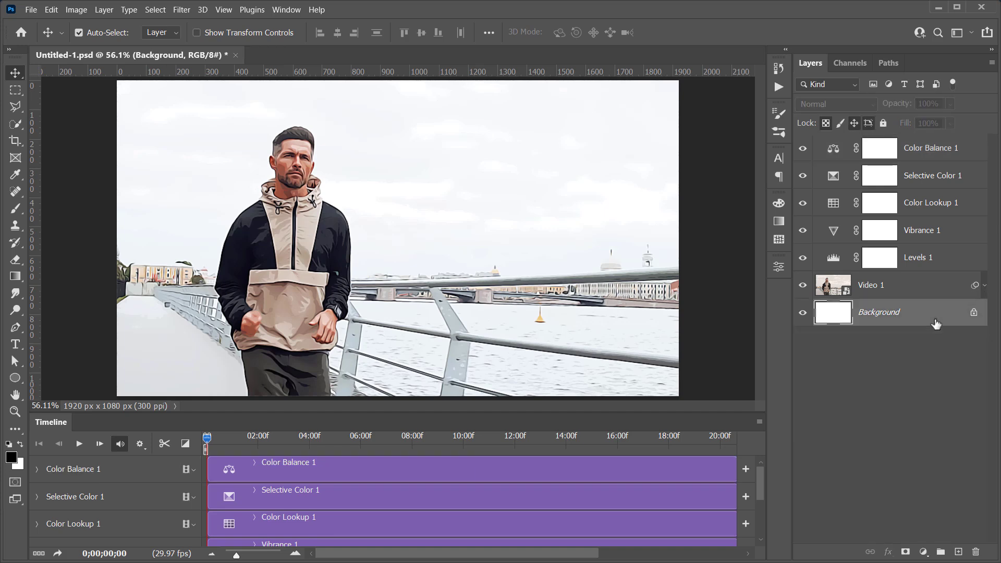
{"action": "key", "text": "Delete"}
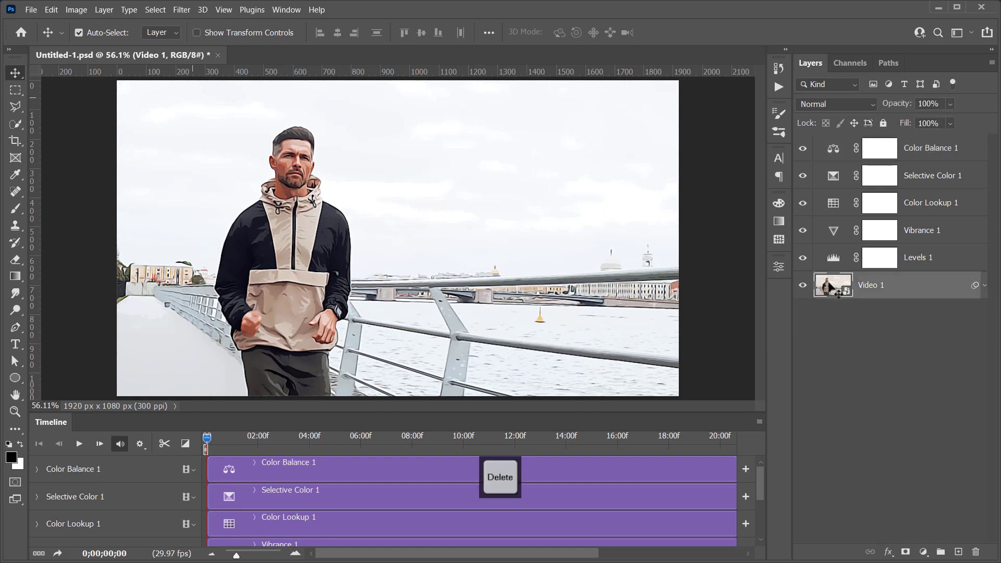
Step: Save the document as name.psd in Photoshop format
{"action": "left_click", "coordinate": [31, 10]}
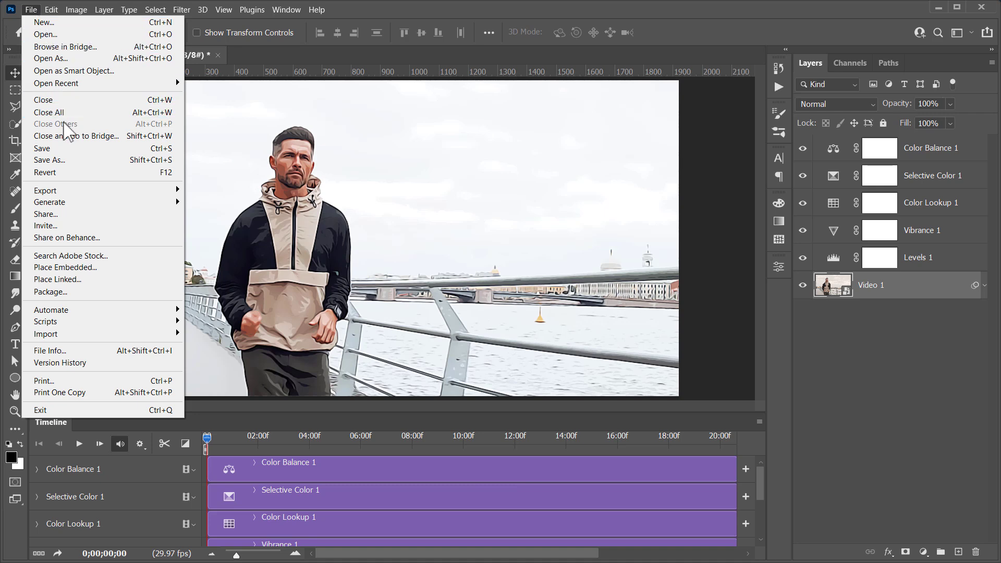
{"action": "left_click", "coordinate": [67, 160]}
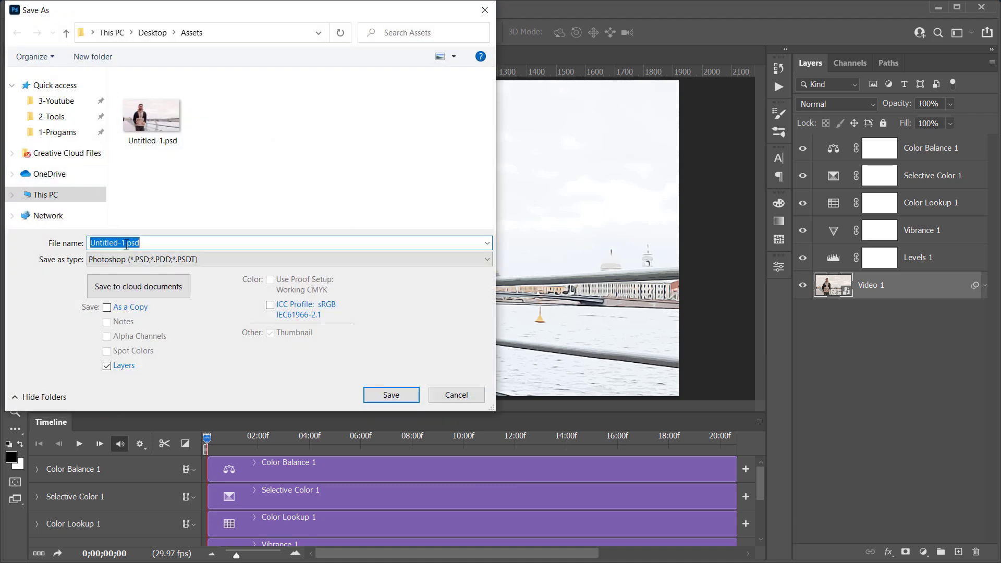
{"action": "type", "text": "name"}
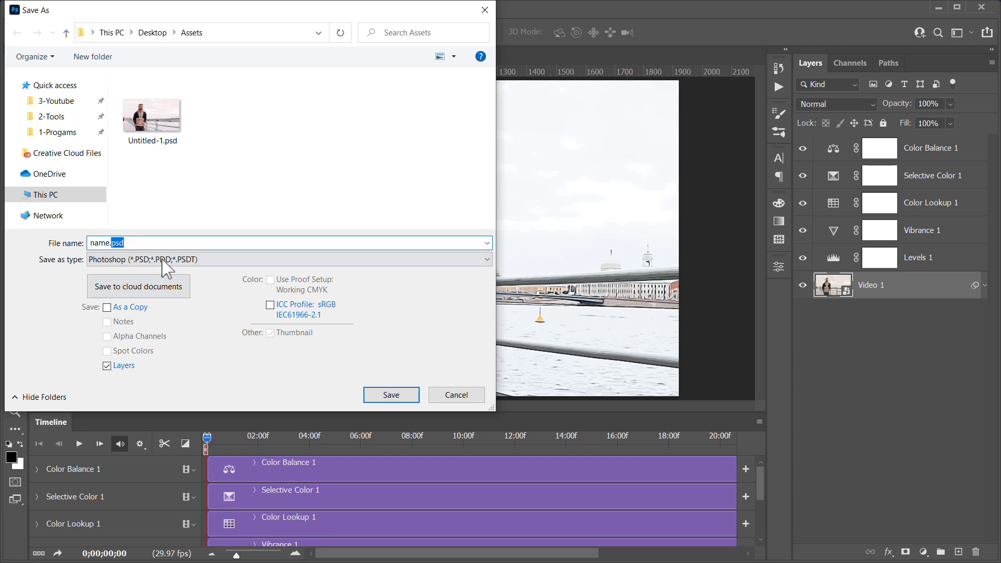
{"action": "left_click", "coordinate": [384, 399]}
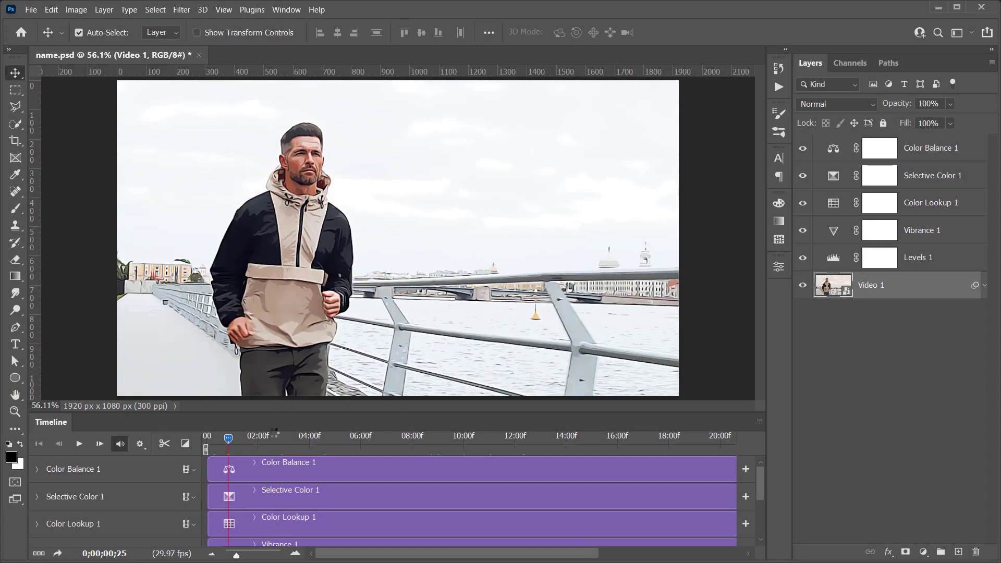
Step: Render all frames to an H.264 file name.mp4 using Adobe Media Encoder
{"action": "left_click_drag", "start_coordinate": [275, 435], "coordinate": [379, 442]}
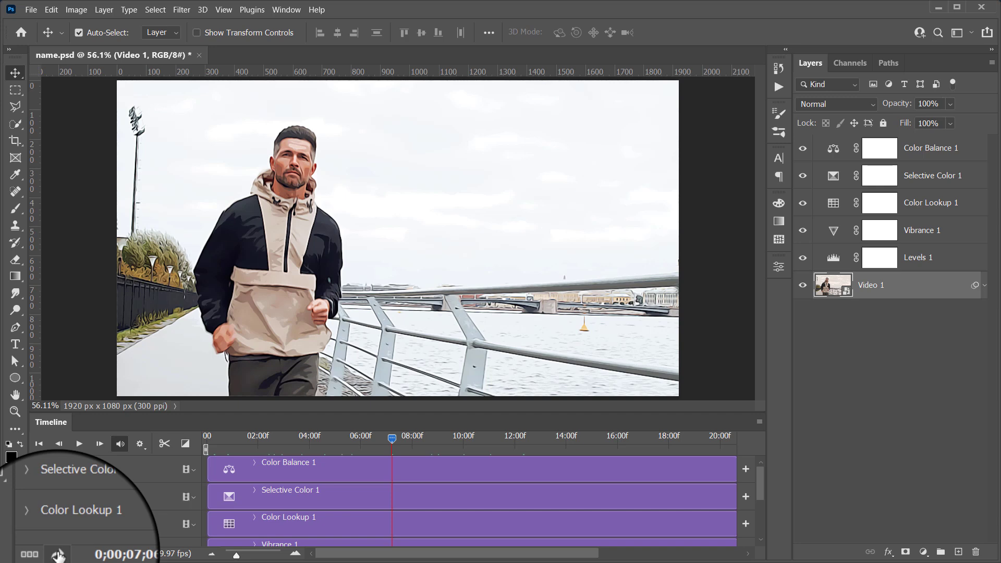
{"action": "left_click", "coordinate": [33, 11]}
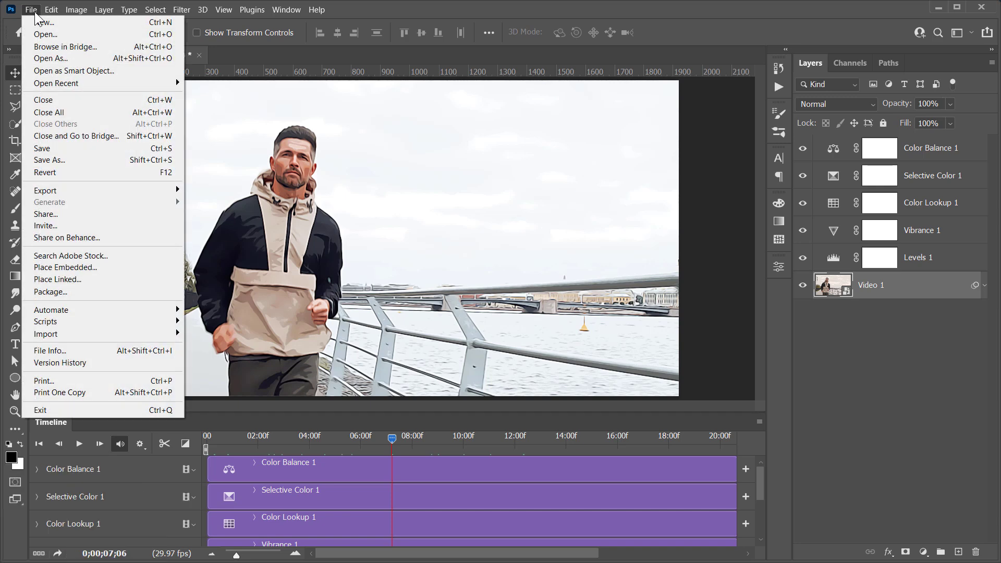
{"action": "mouse_move", "coordinate": [92, 190]}
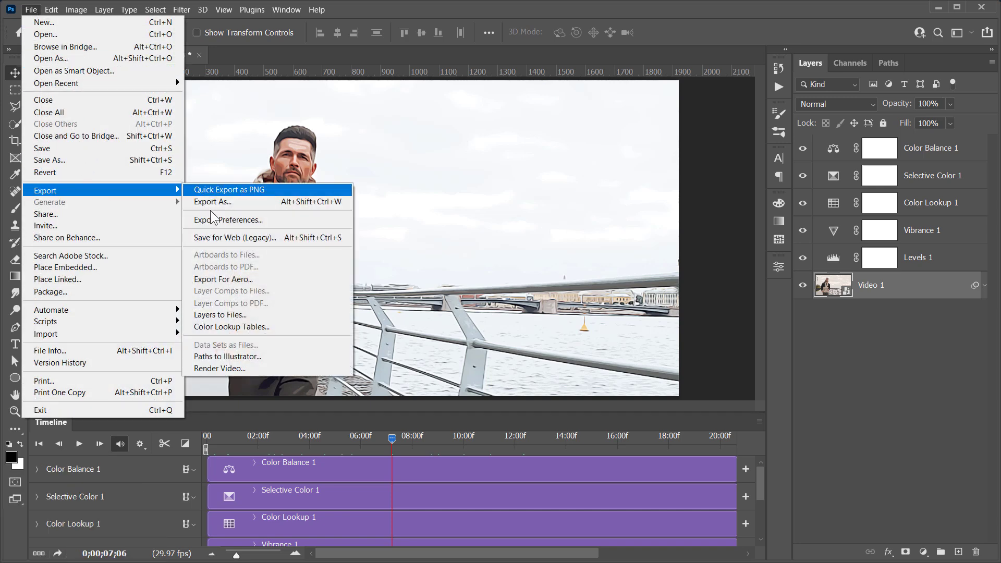
{"action": "left_click", "coordinate": [232, 368]}
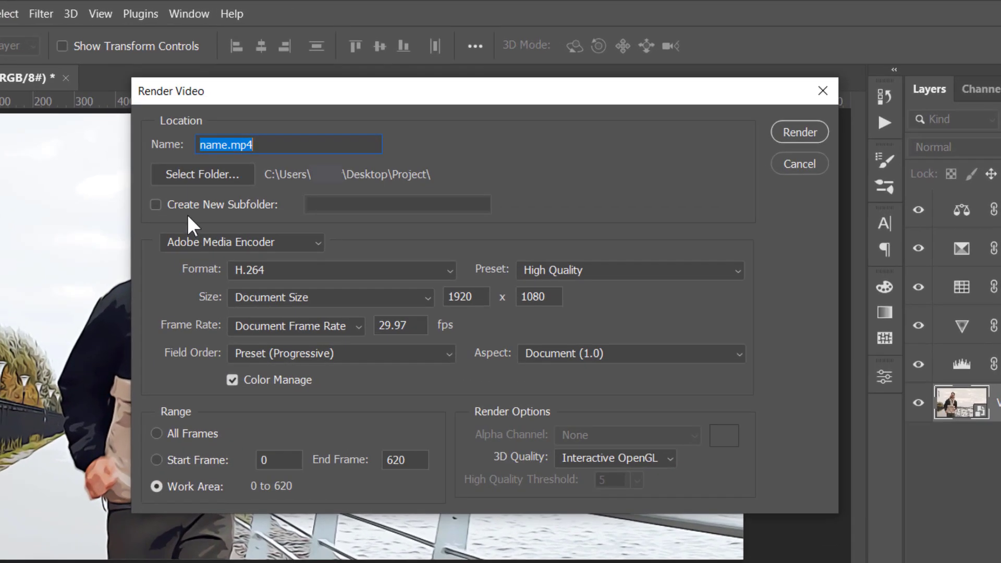
{"action": "left_click_drag", "start_coordinate": [228, 144], "coordinate": [197, 145]}
{"action": "left_click", "coordinate": [211, 243]}
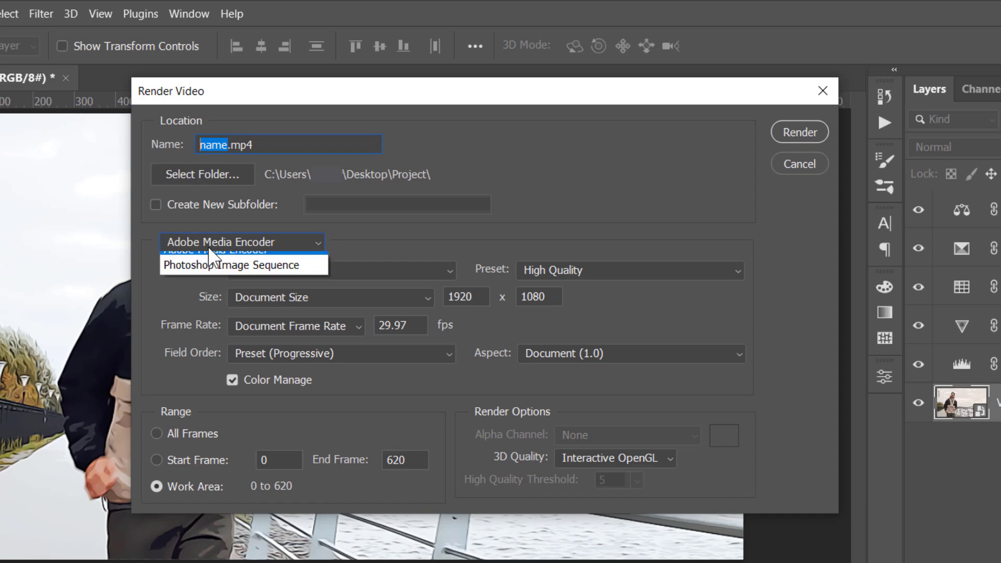
{"action": "left_click", "coordinate": [242, 266]}
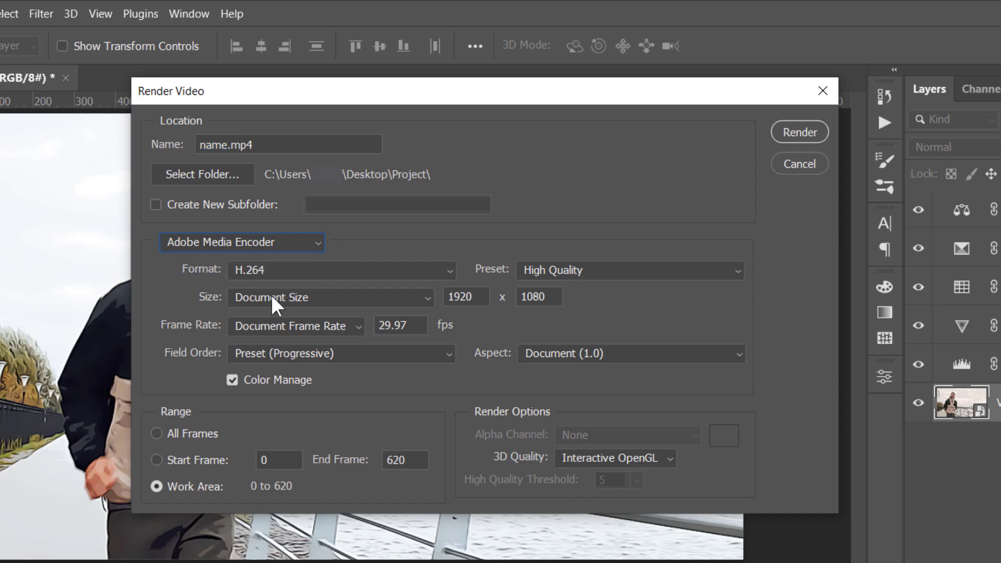
{"action": "left_click", "coordinate": [177, 433]}
{"action": "left_click", "coordinate": [797, 134]}
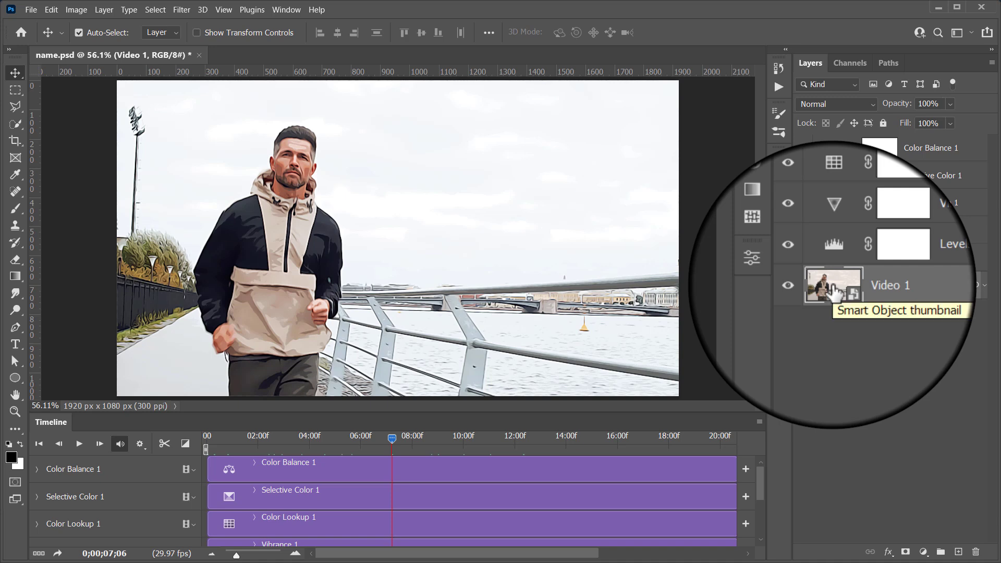
Step: Open the Video 1 smart object and place the beach clip Video 2.mp4 embedded
{"action": "double_click", "coordinate": [834, 292]}
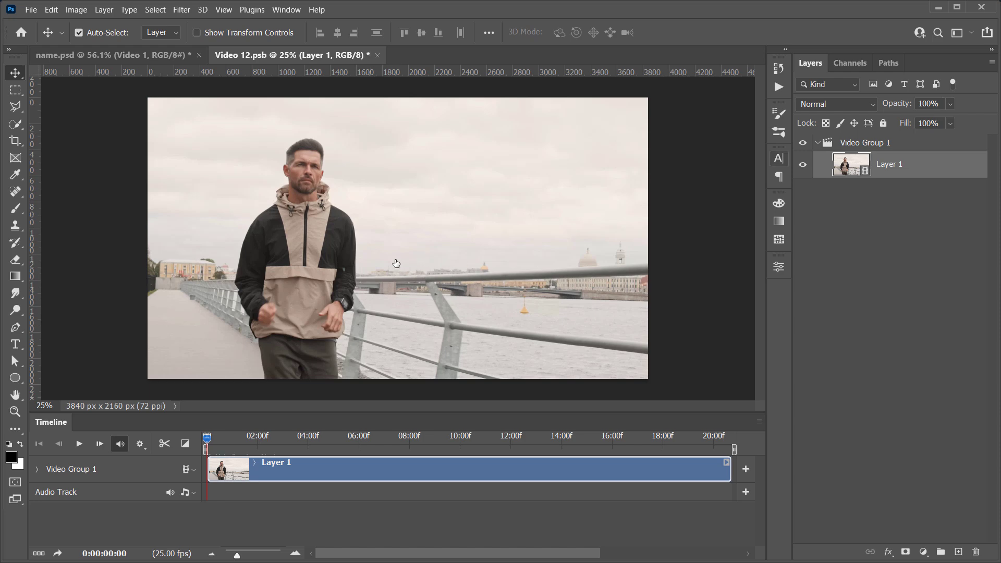
{"action": "left_click", "coordinate": [865, 144]}
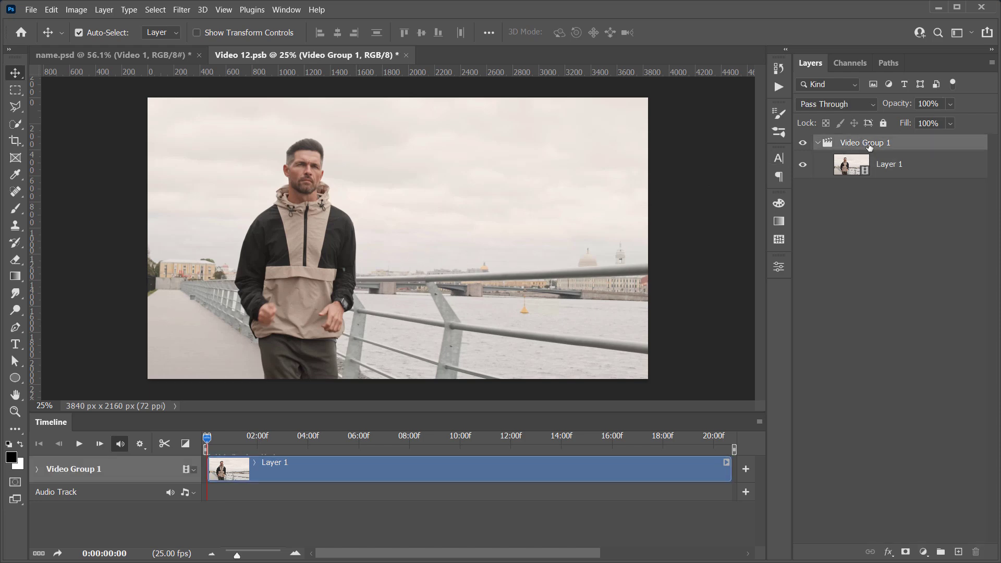
{"action": "left_click", "coordinate": [28, 8]}
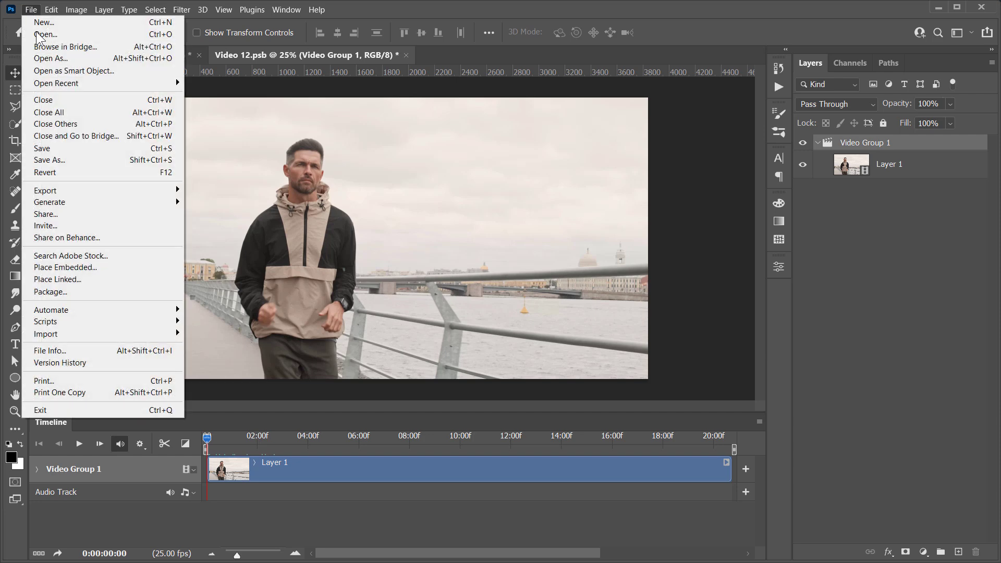
{"action": "left_click", "coordinate": [51, 266]}
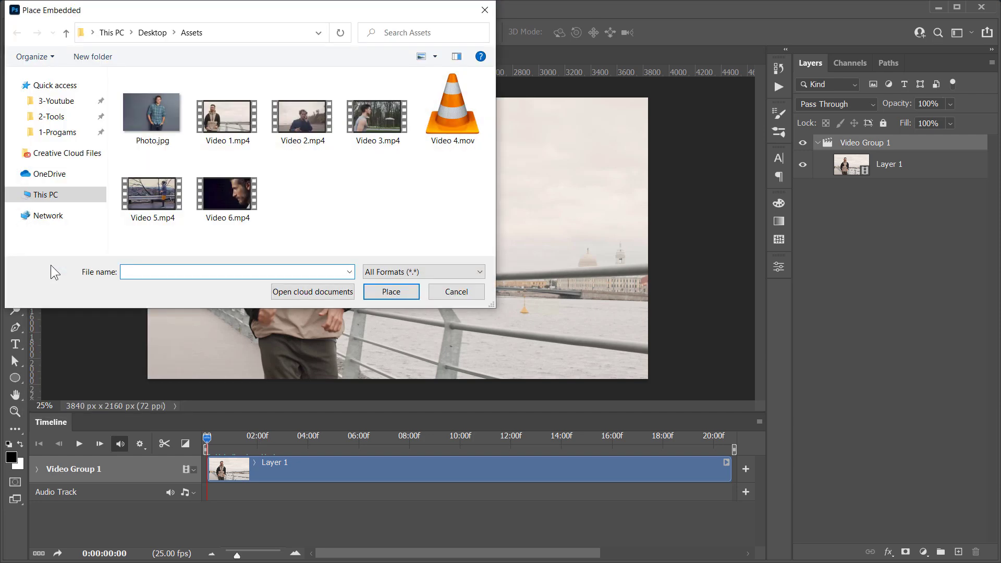
{"action": "left_click", "coordinate": [301, 123]}
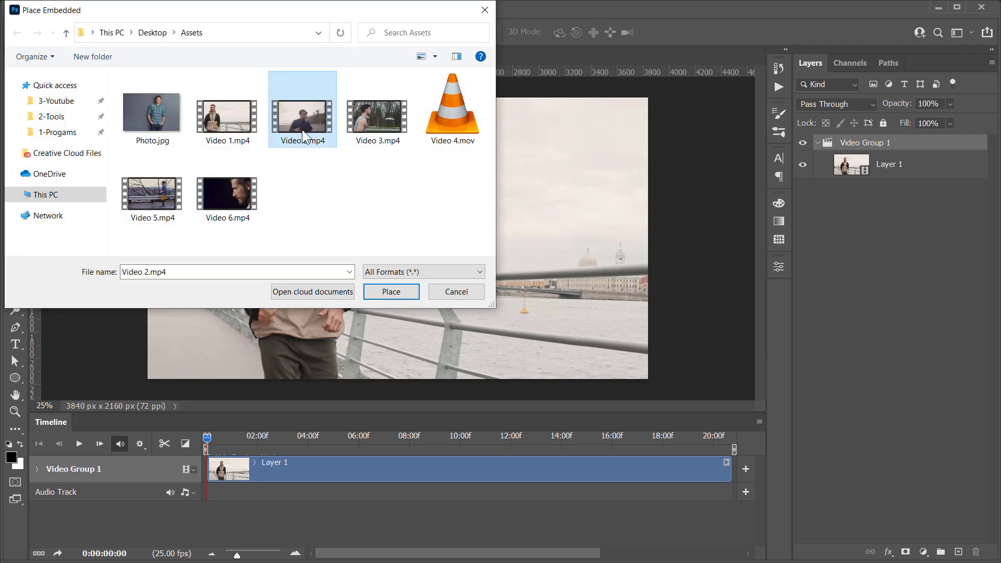
{"action": "left_click", "coordinate": [390, 291]}
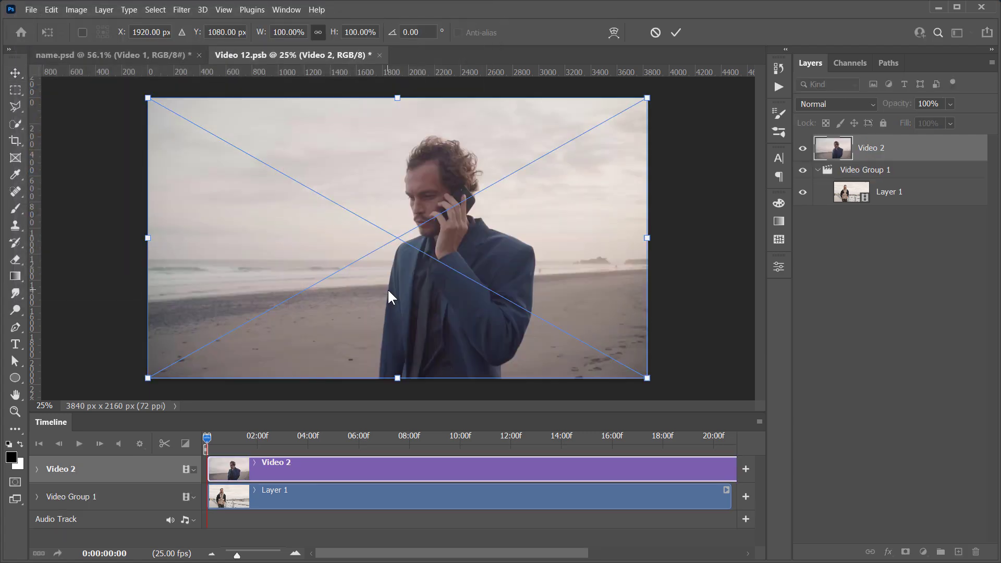
{"action": "key", "text": "Return"}
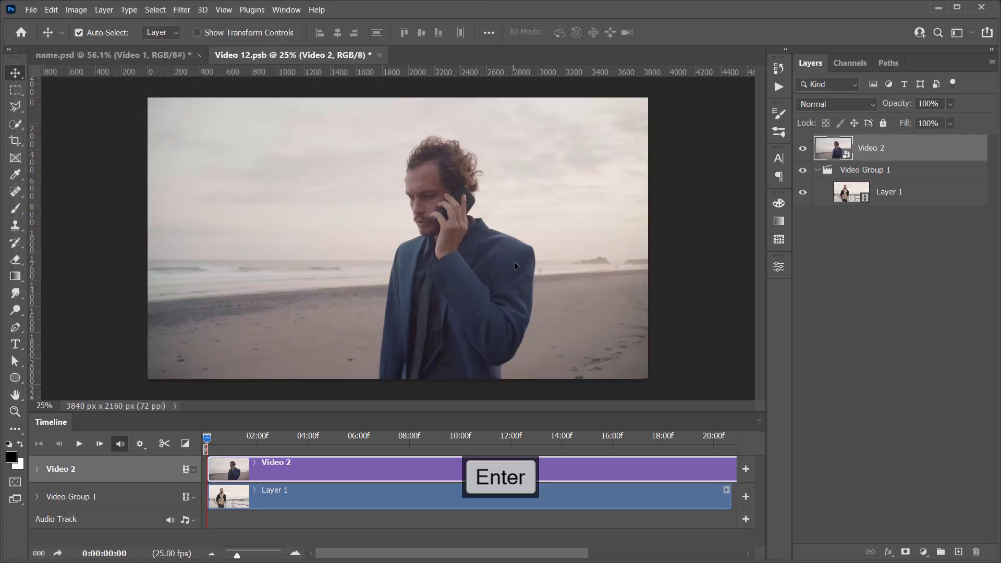
Step: Delete the old running-man video group and save the smart object
{"action": "left_click", "coordinate": [874, 174]}
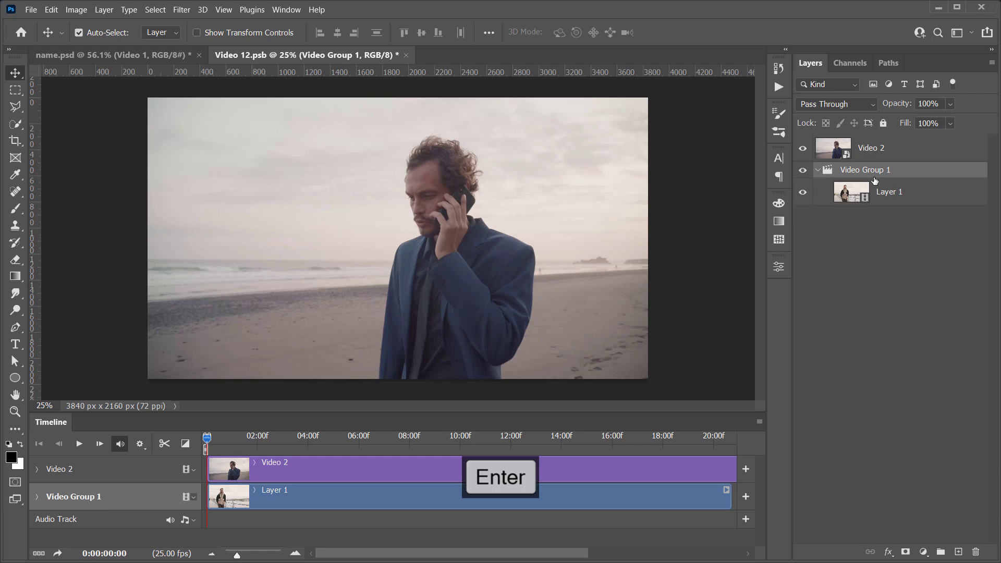
{"action": "key", "text": "Delete"}
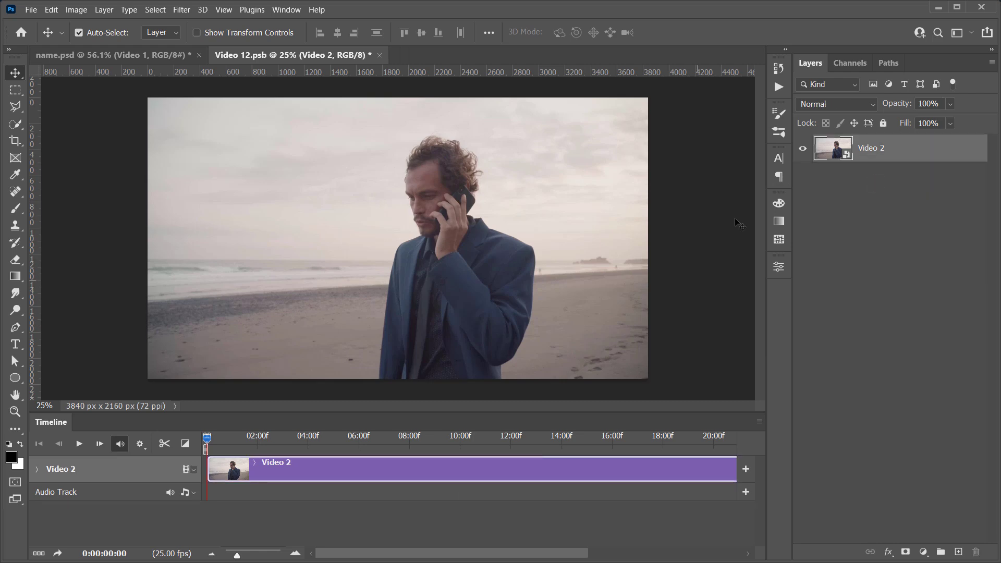
{"action": "key", "text": "ctrl+s"}
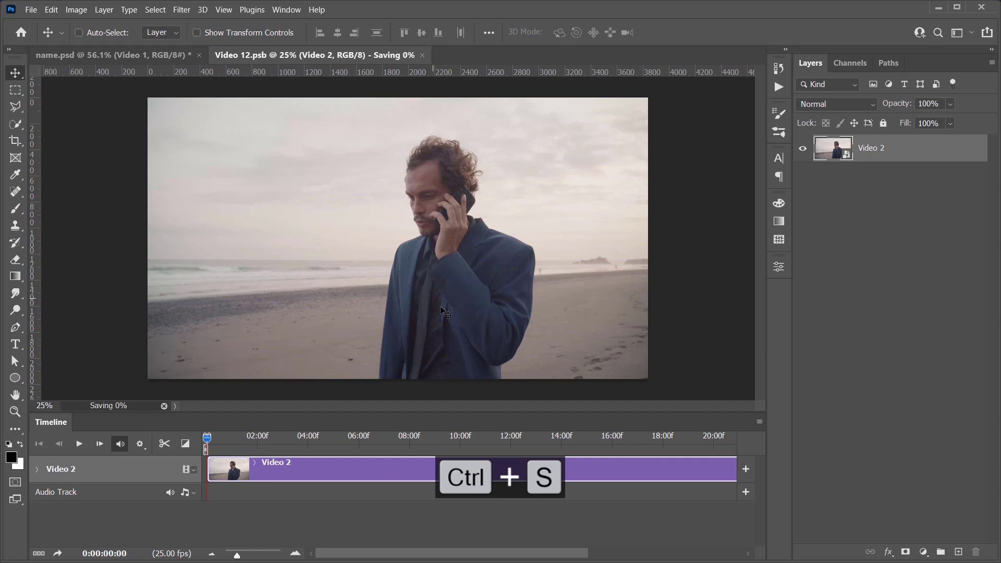
Step: Scrub name.psd to 0;00;09;20 and 0;00;10;19, compare with Video 12.psb, then preview the seated-person frame
{"action": "left_click", "coordinate": [162, 58]}
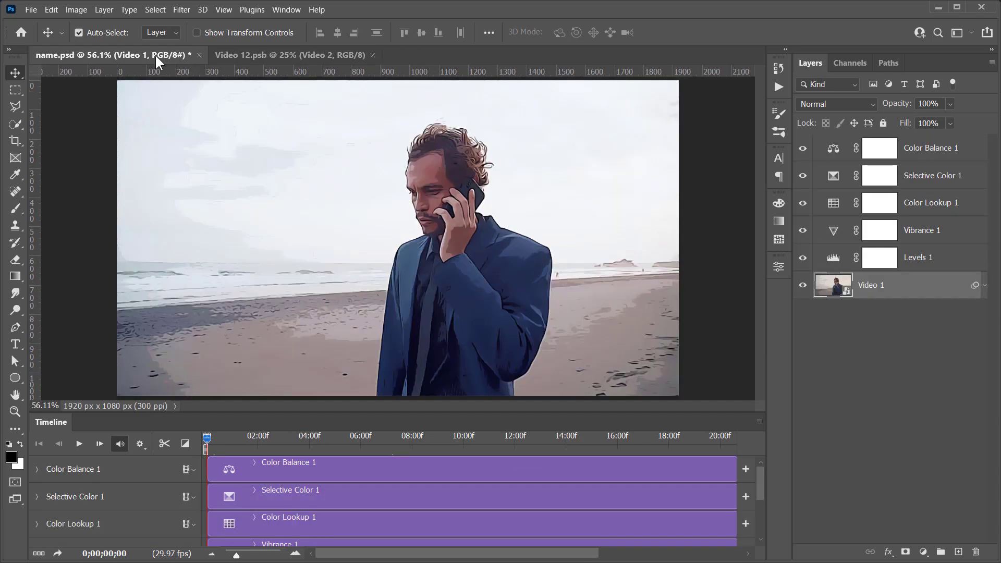
{"action": "left_click", "coordinate": [454, 432]}
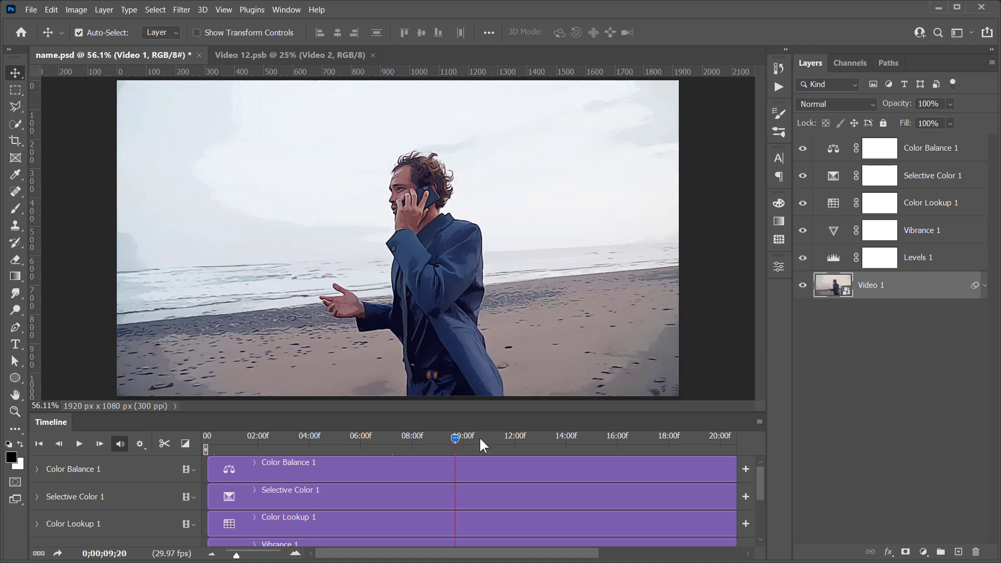
{"action": "left_click", "coordinate": [480, 439]}
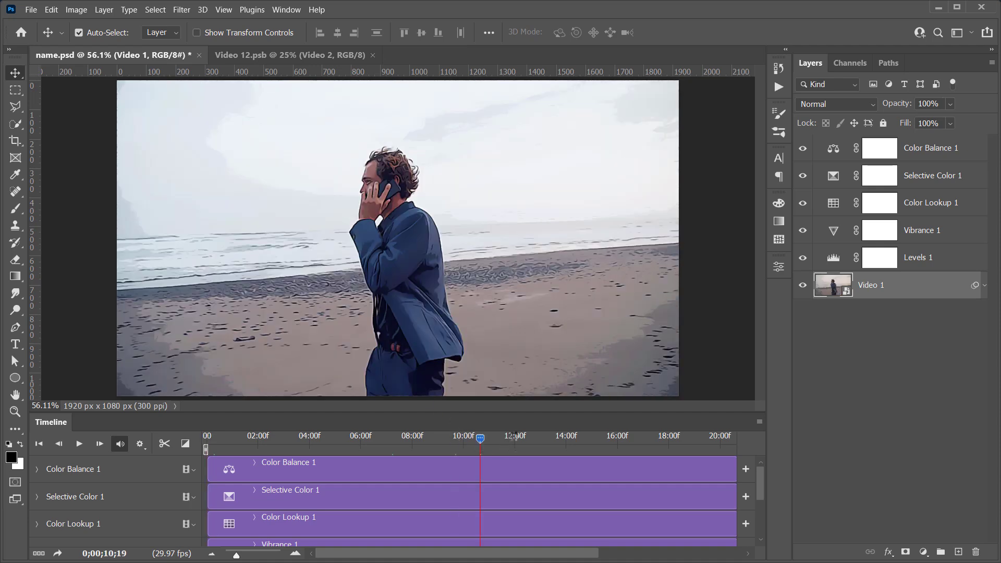
{"action": "left_click", "coordinate": [318, 55]}
{"action": "left_click", "coordinate": [503, 440]}
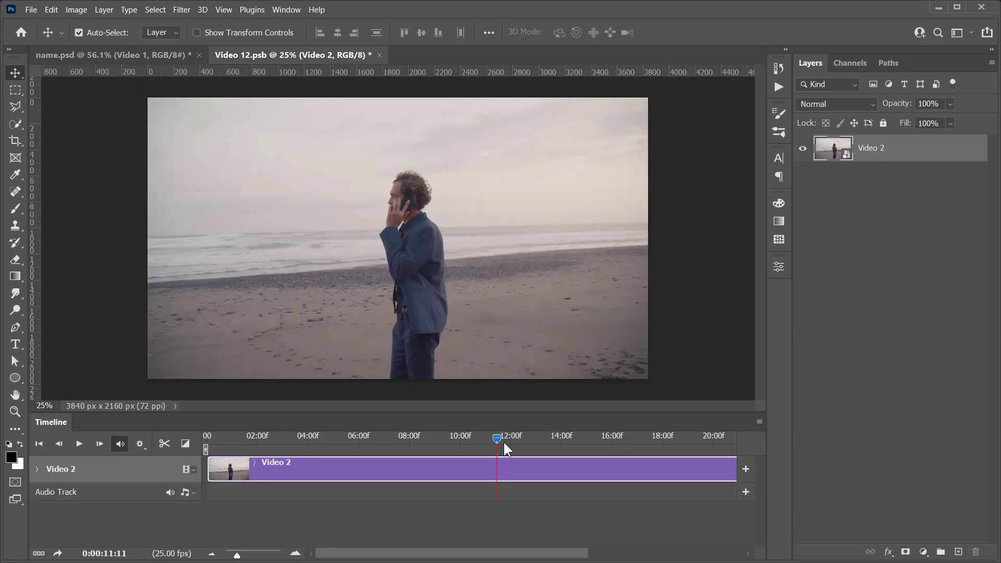
{"action": "left_click", "coordinate": [151, 54]}
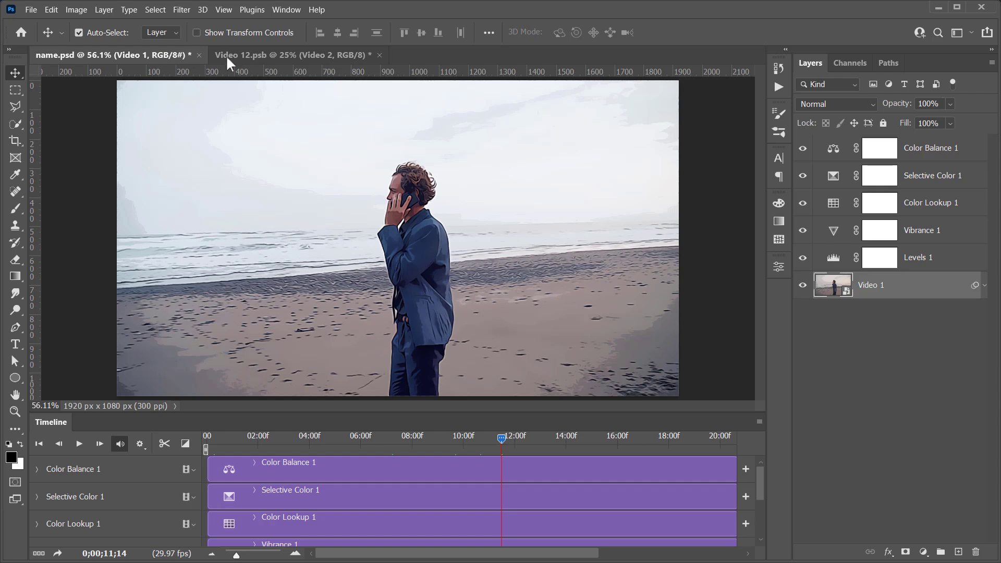
{"action": "left_click", "coordinate": [250, 56]}
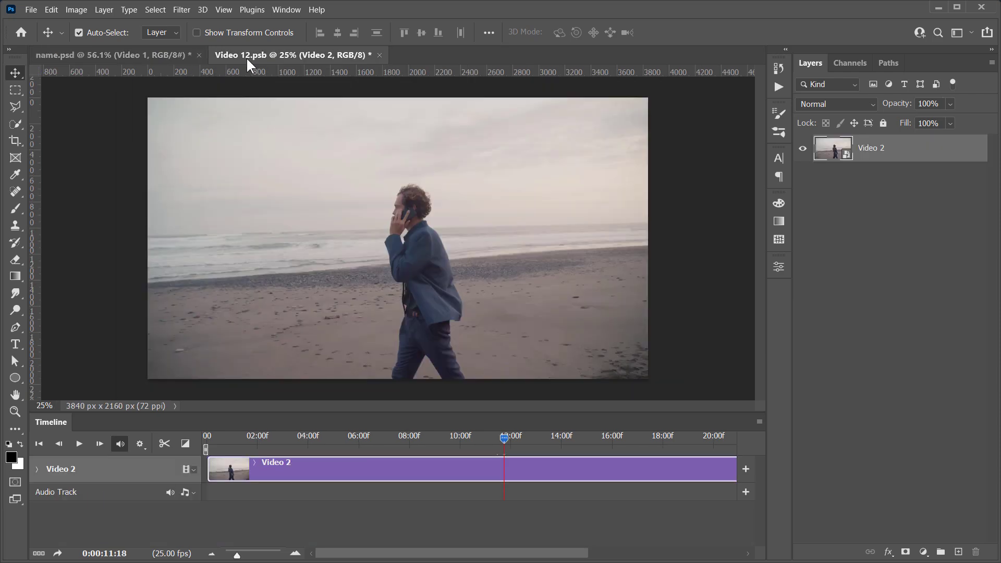
{"action": "left_click", "coordinate": [157, 55]}
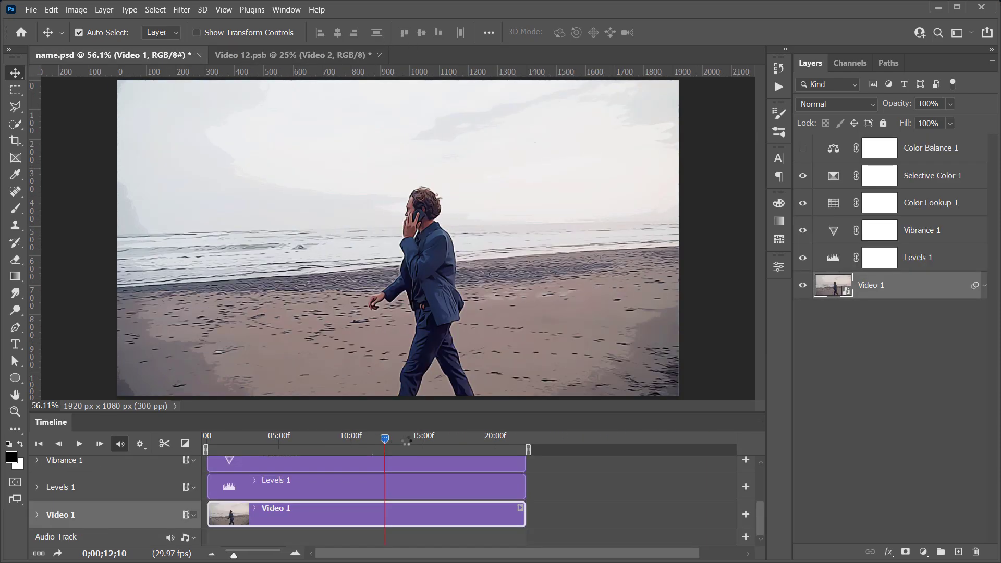
{"action": "left_click", "coordinate": [401, 439]}
{"action": "left_click_drag", "start_coordinate": [400, 439], "coordinate": [461, 435]}
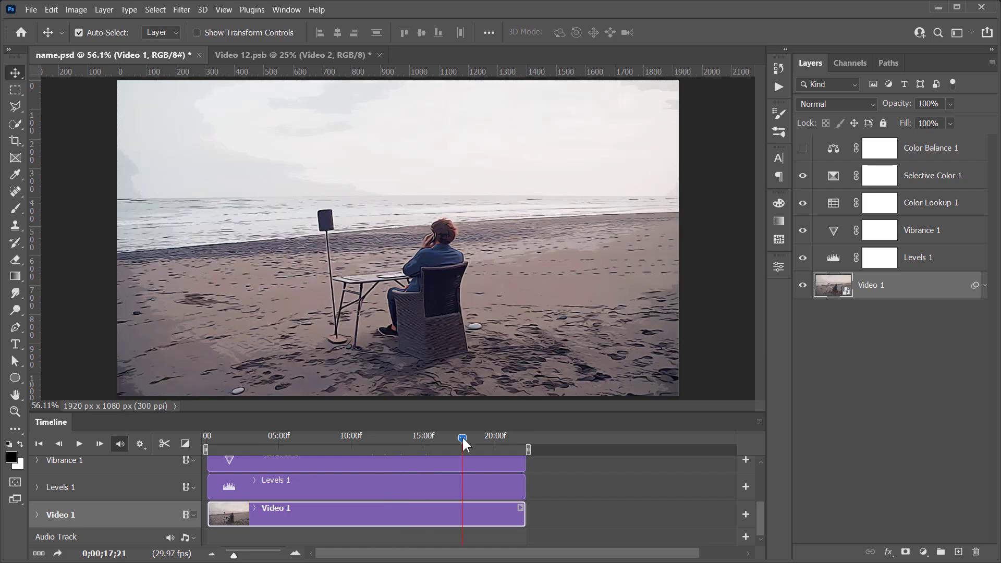